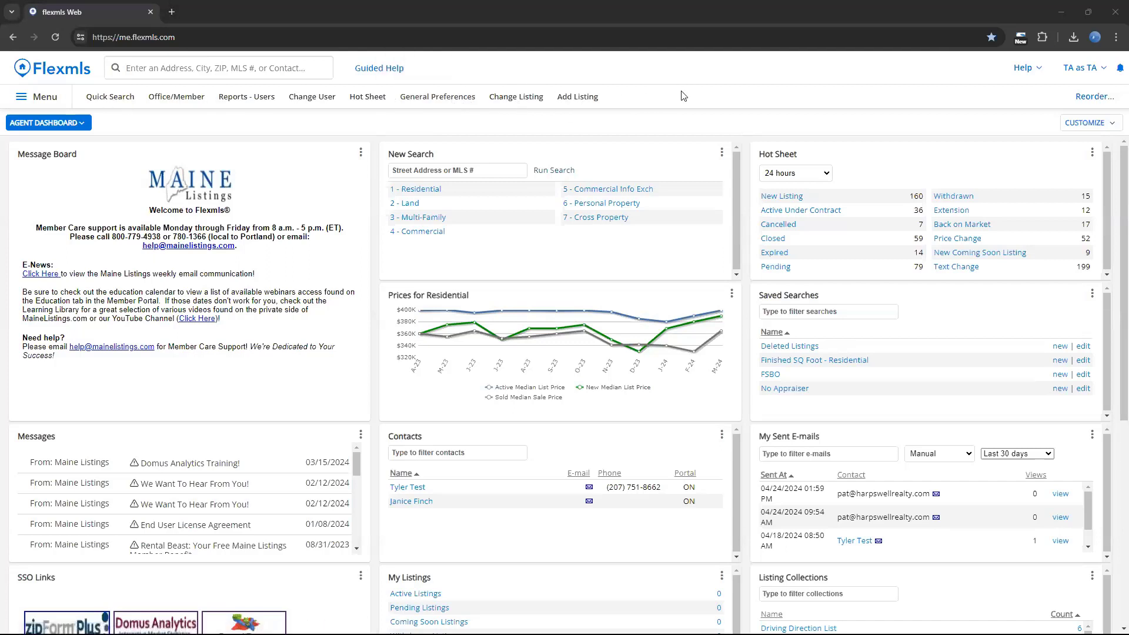
# Search the whole site for "prefer" and clear the search text.
pyautogui.click(267, 70)
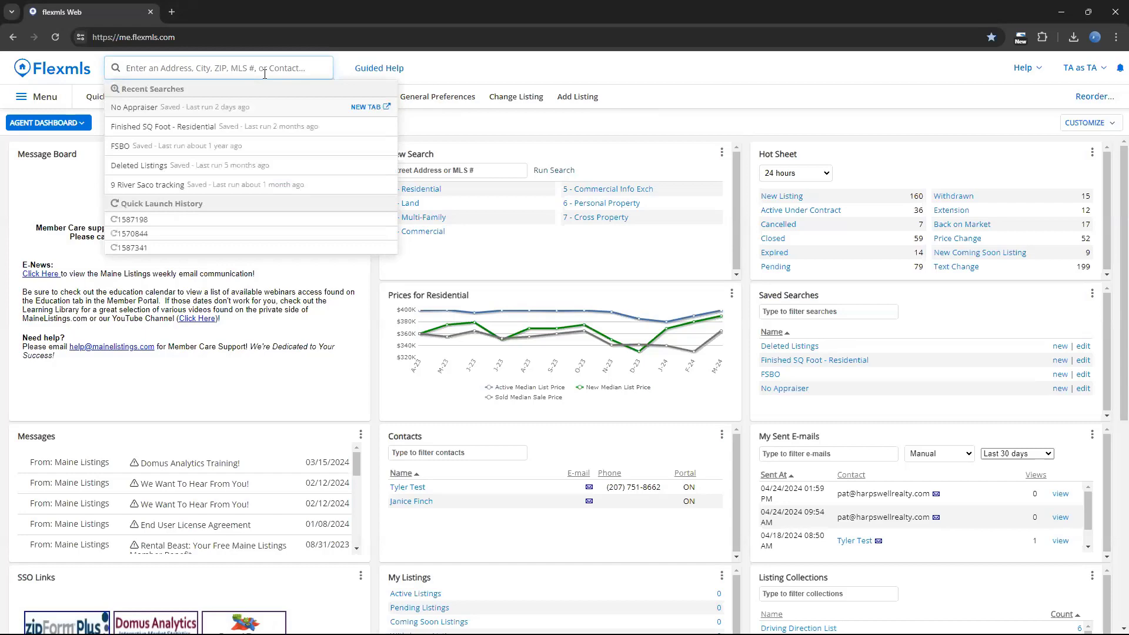
pyautogui.write('pre')
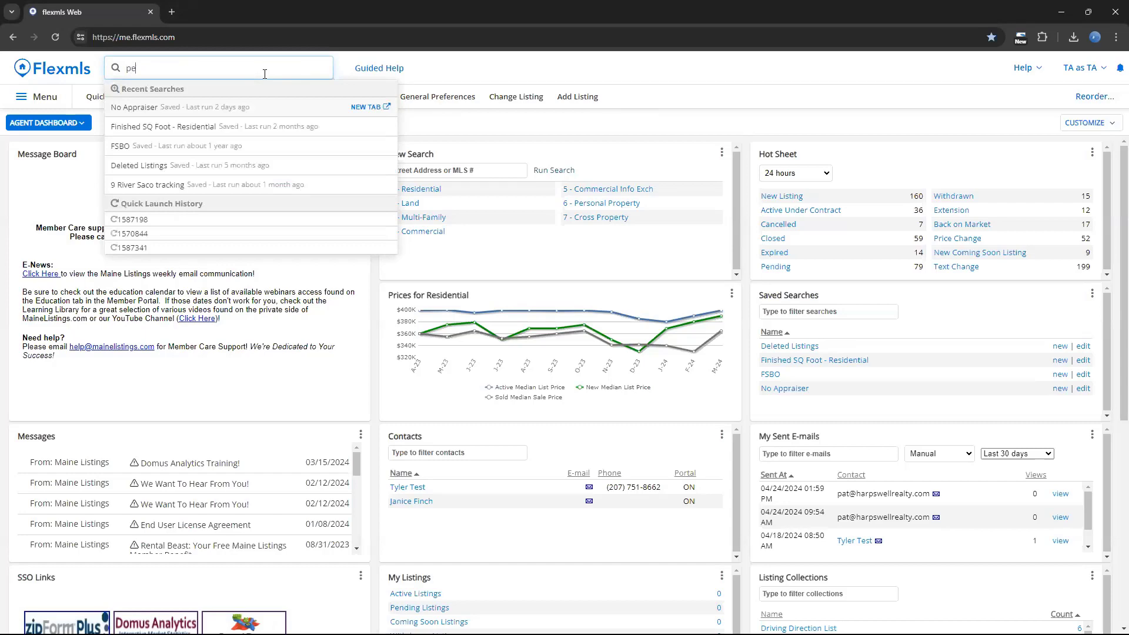
pyautogui.write('fer')
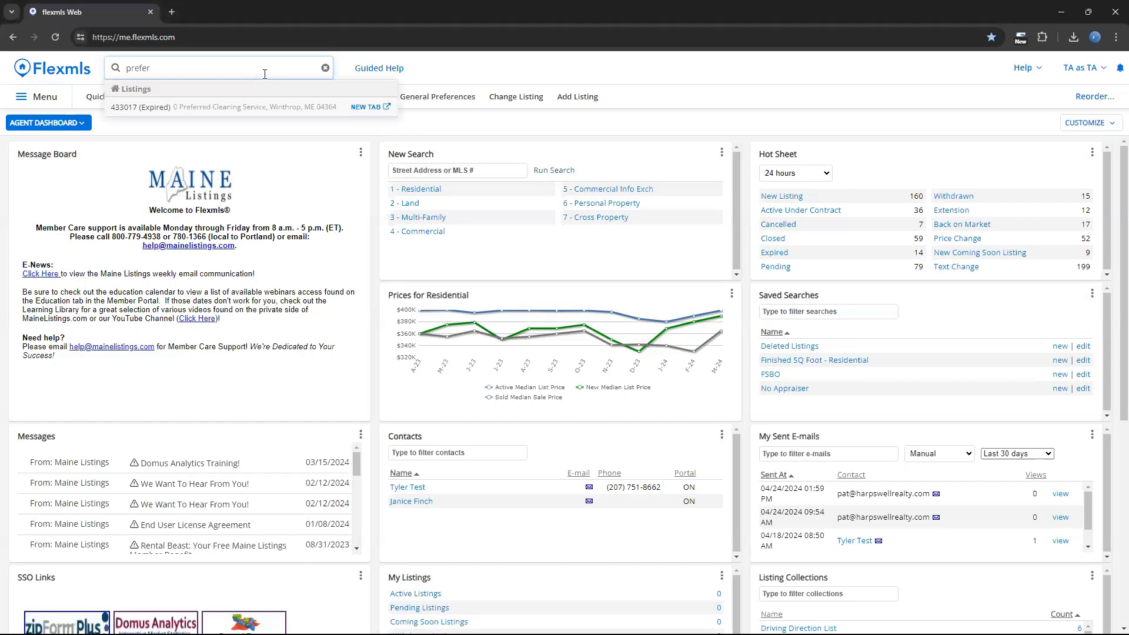
pyautogui.press('BackSpace')
pyautogui.press('BackSpace')
pyautogui.press('BackSpace')
pyautogui.press('BackSpace')
pyautogui.press('BackSpace')
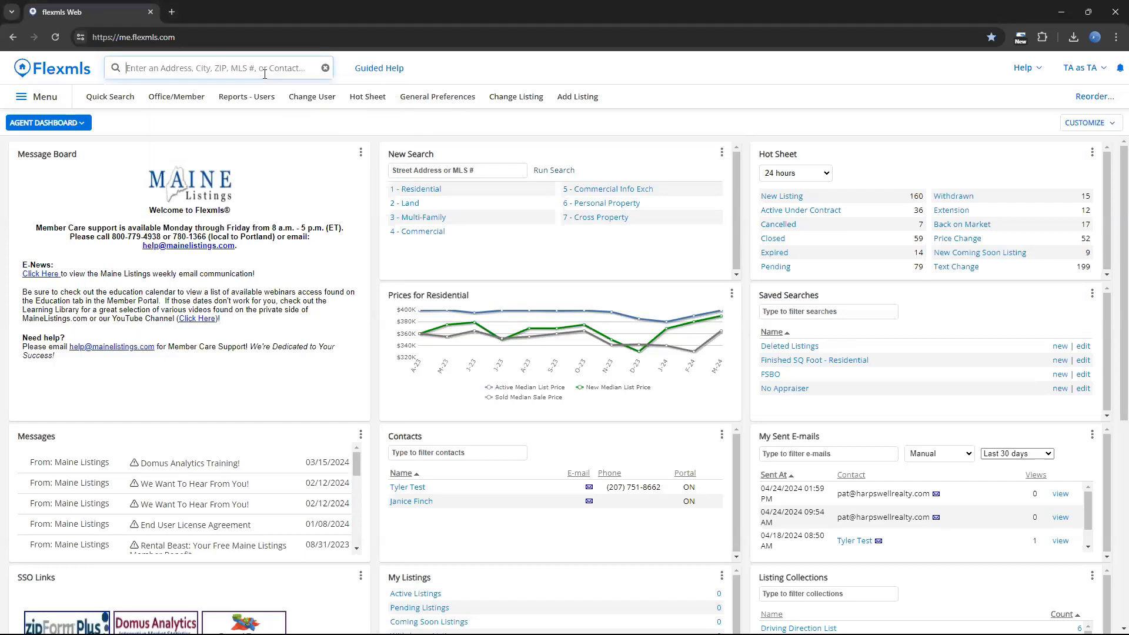
# Search the whole site for "general" and "portal" to look up the preference pages, and clear the search.
pyautogui.write('general')
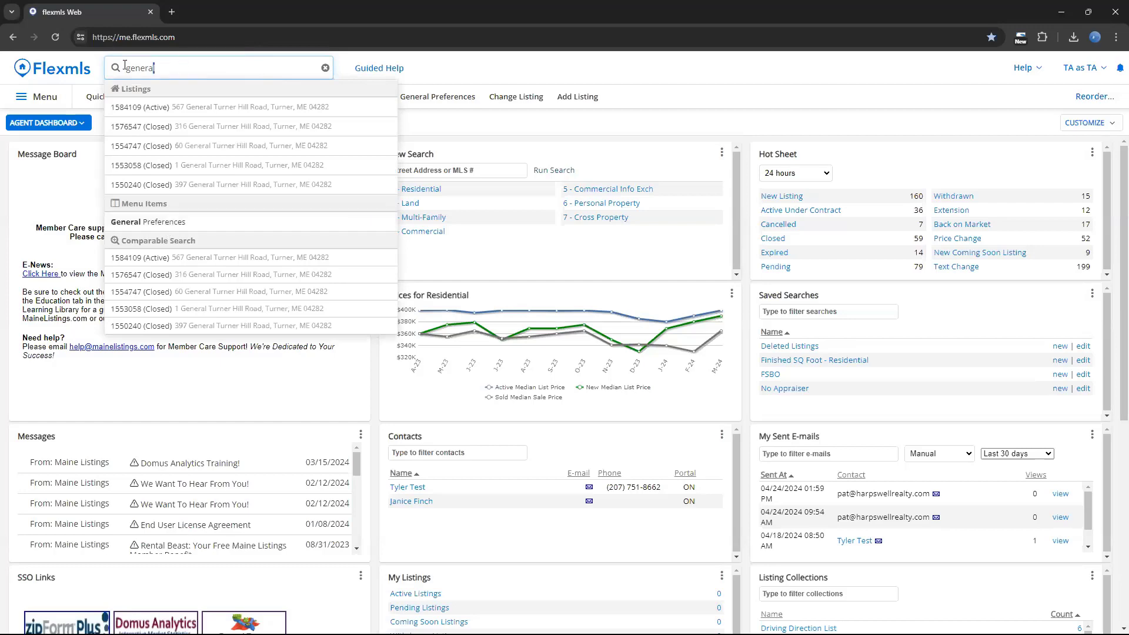
pyautogui.moveTo(154, 68); pyautogui.dragTo(113, 67)
pyautogui.write('portal')
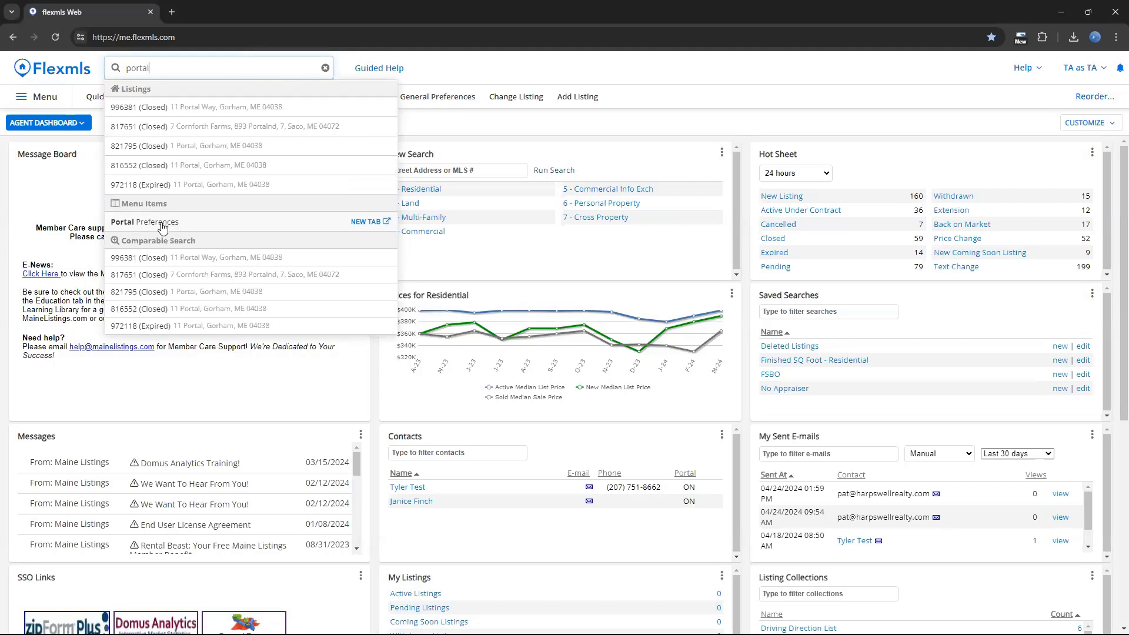
pyautogui.click(326, 68)
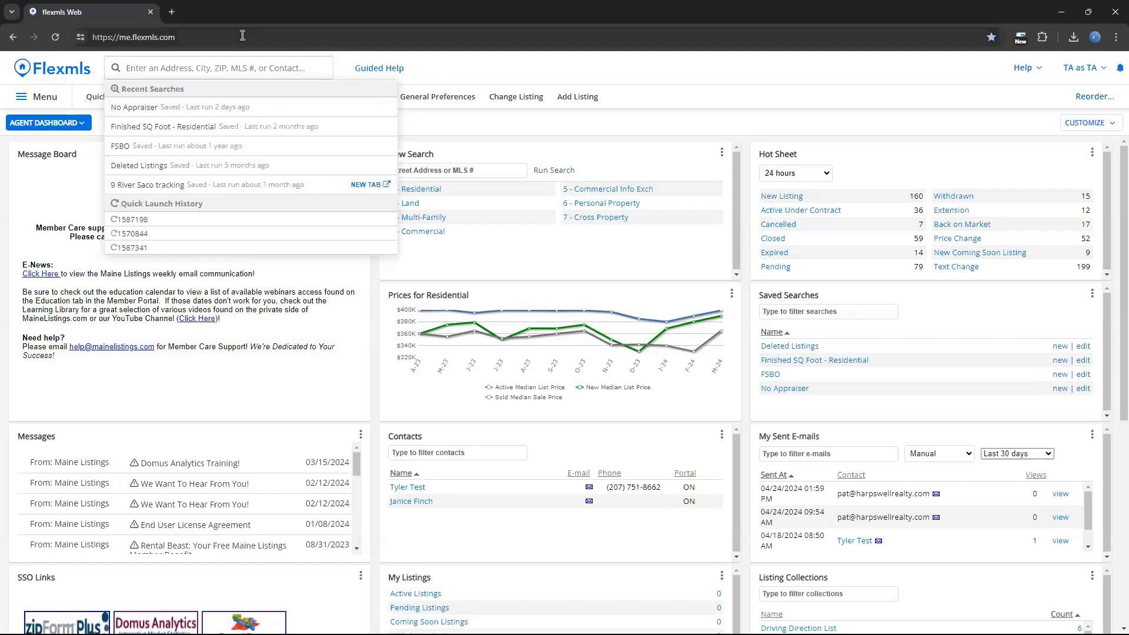
pyautogui.click(243, 63)
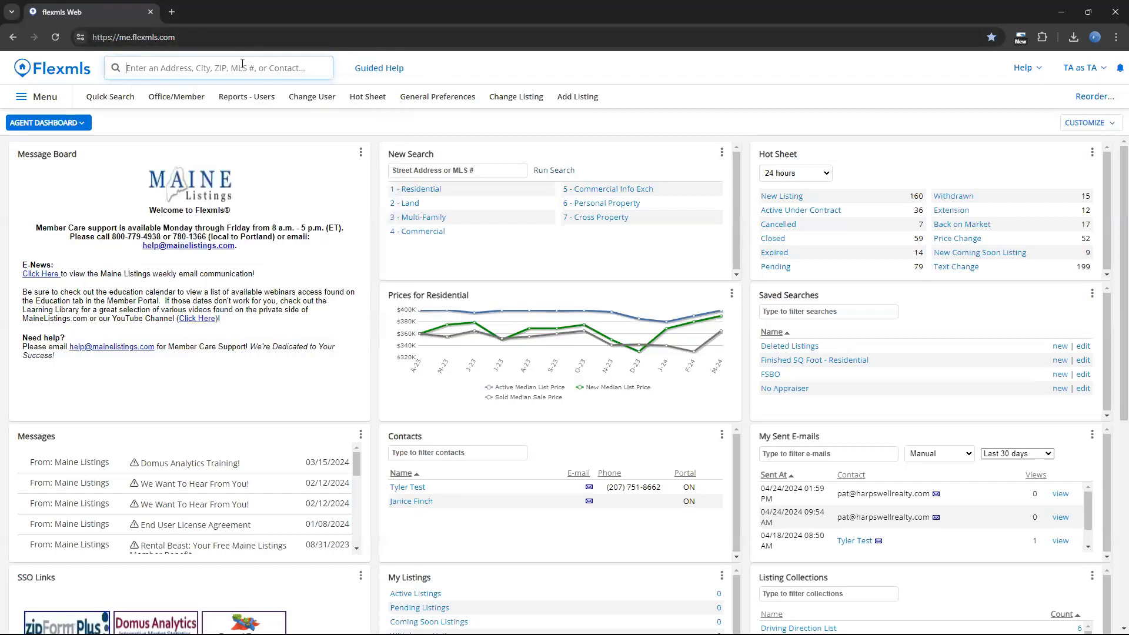
# Find General Preferences by searching the site's page list for "prefer" and open it.
pyautogui.click(51, 101)
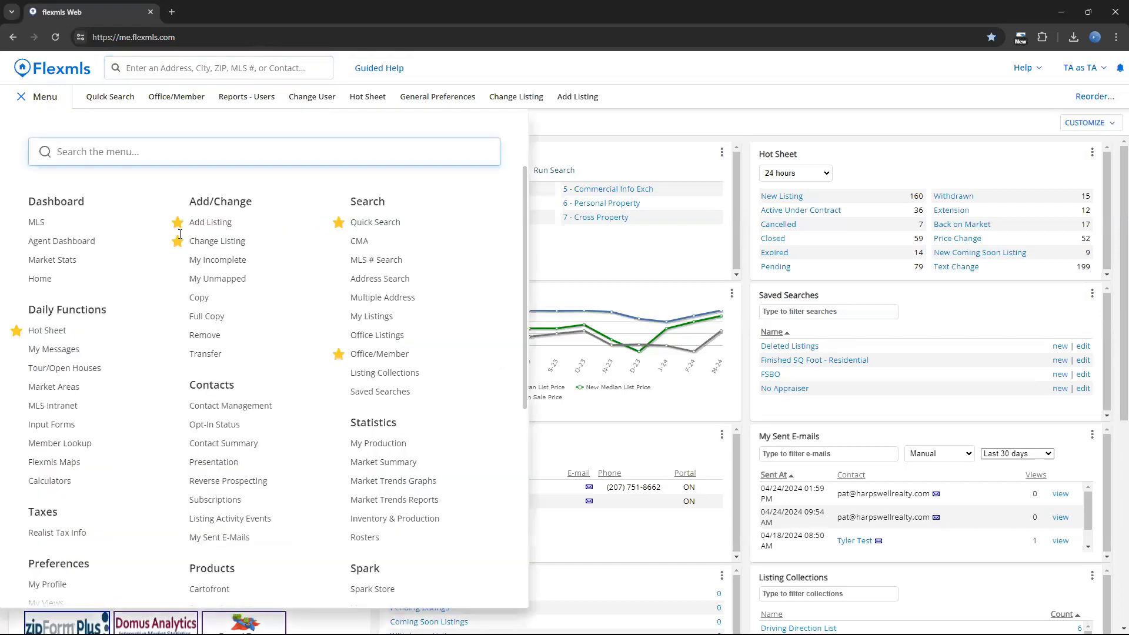
pyautogui.scroll(-5, 150, 234)
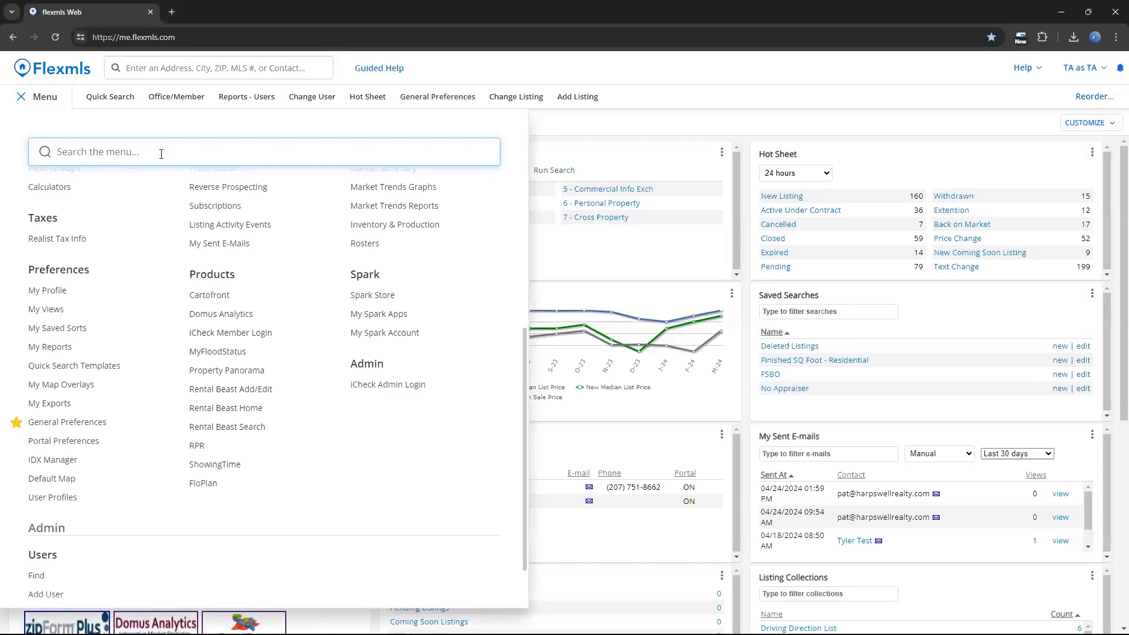
pyautogui.write('prefer')
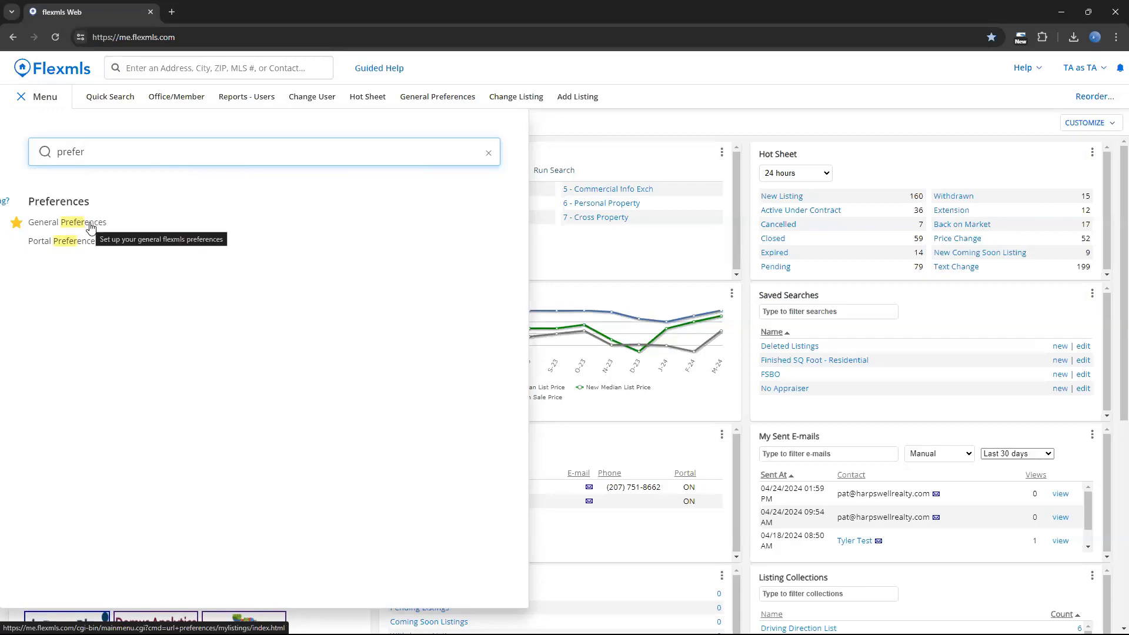
pyautogui.click(89, 225)
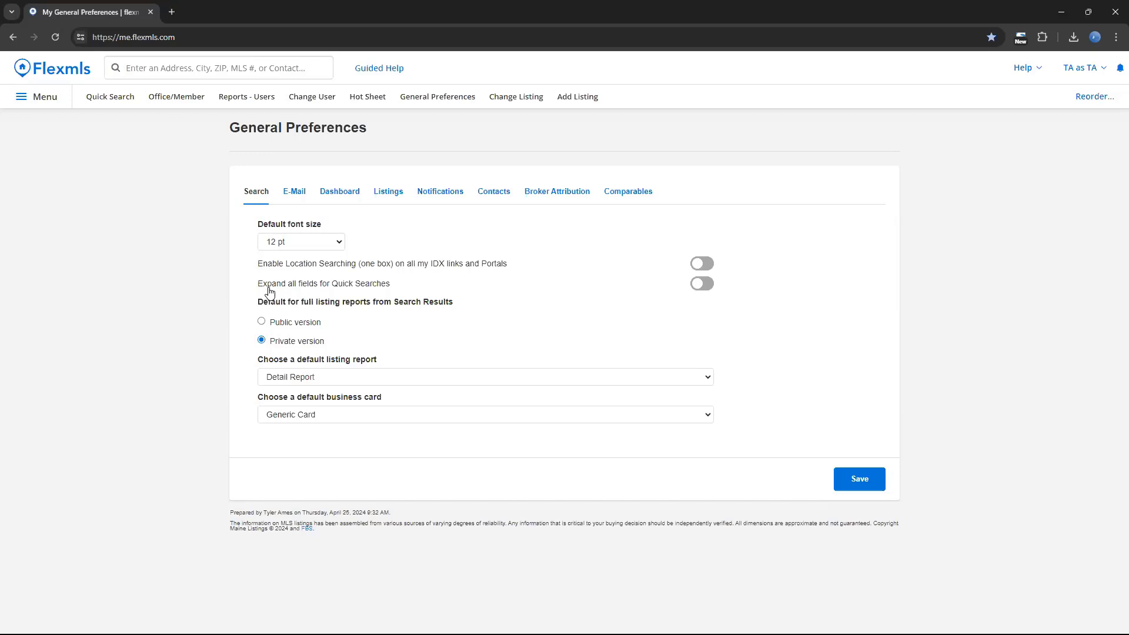
# Turn on expanding all fields for Quick Searches, review the default listing reports, and choose Generic Card as the default business card.
pyautogui.click(699, 285)
pyautogui.click(439, 379)
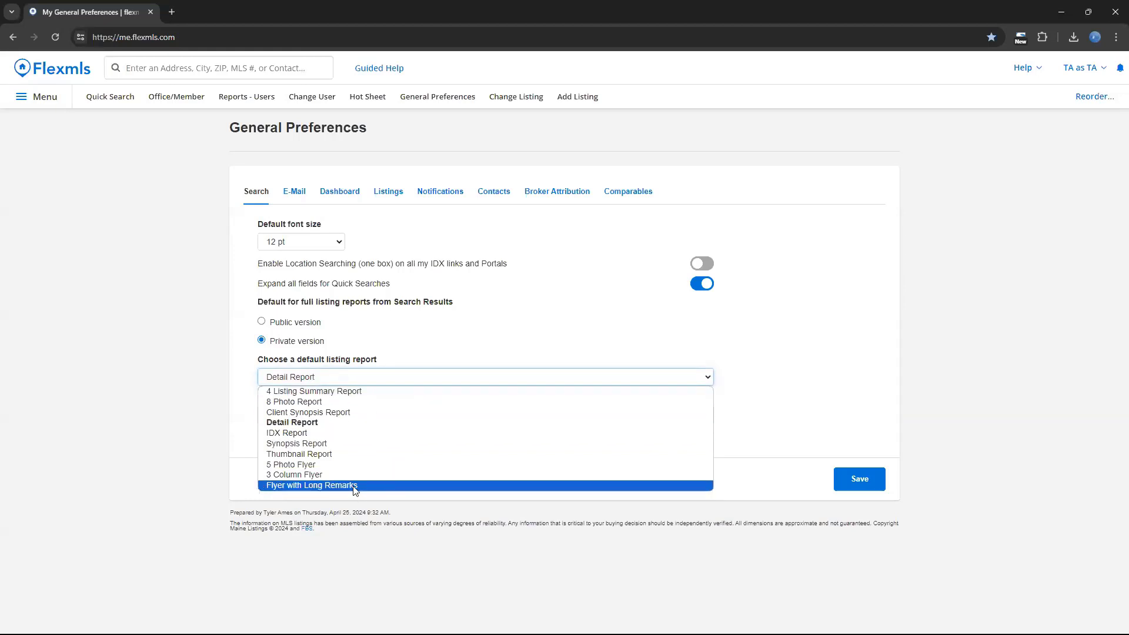
pyautogui.click(213, 415)
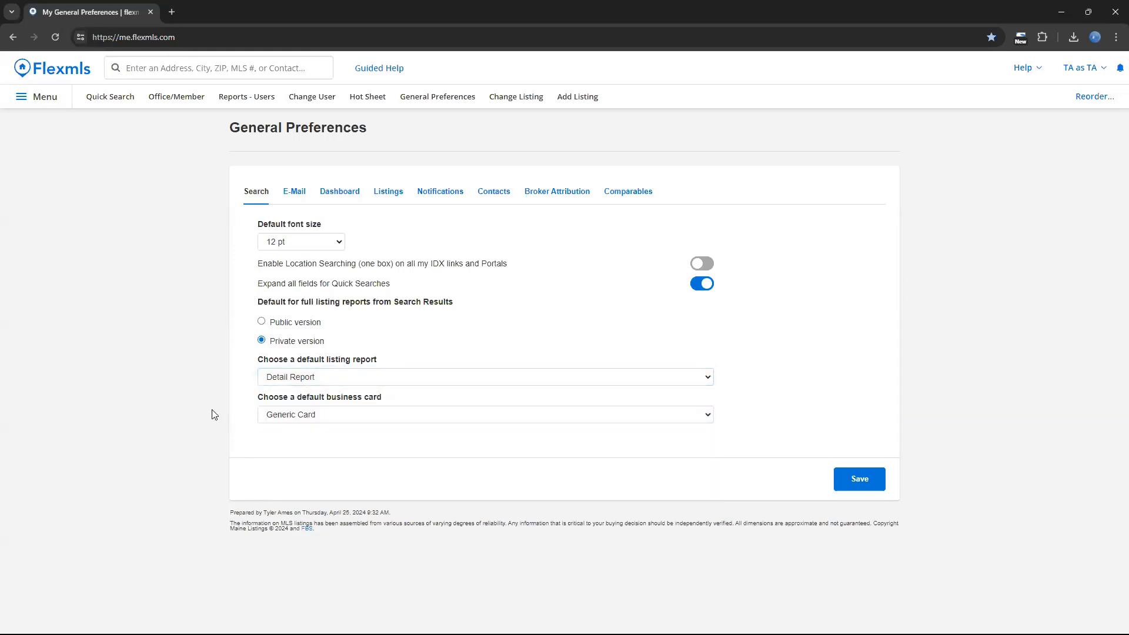
pyautogui.click(338, 417)
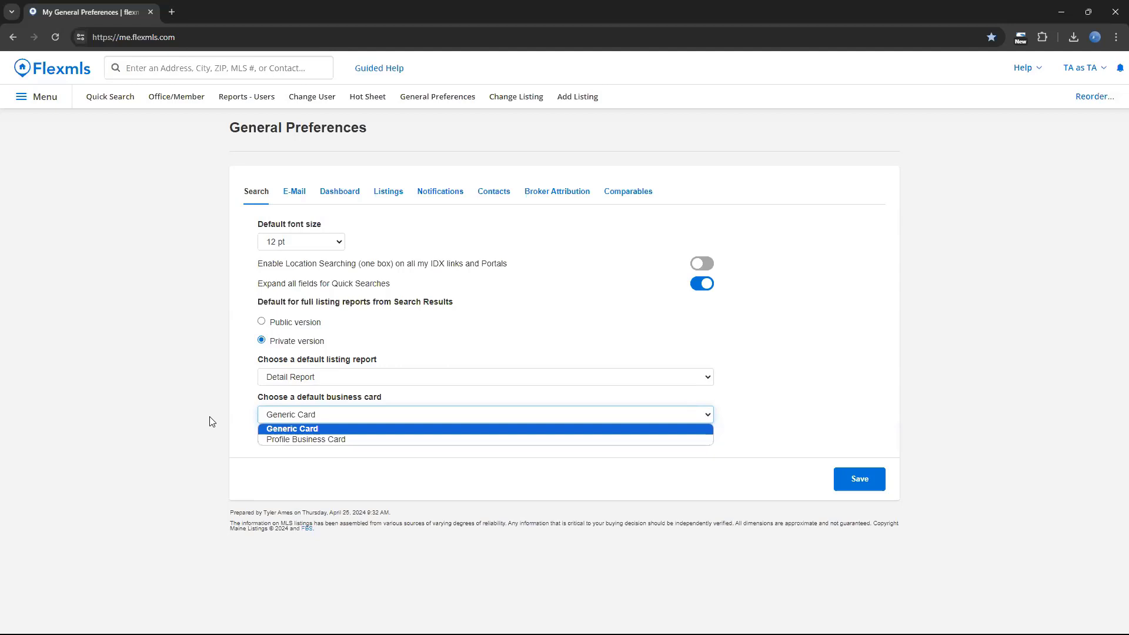
pyautogui.click(270, 430)
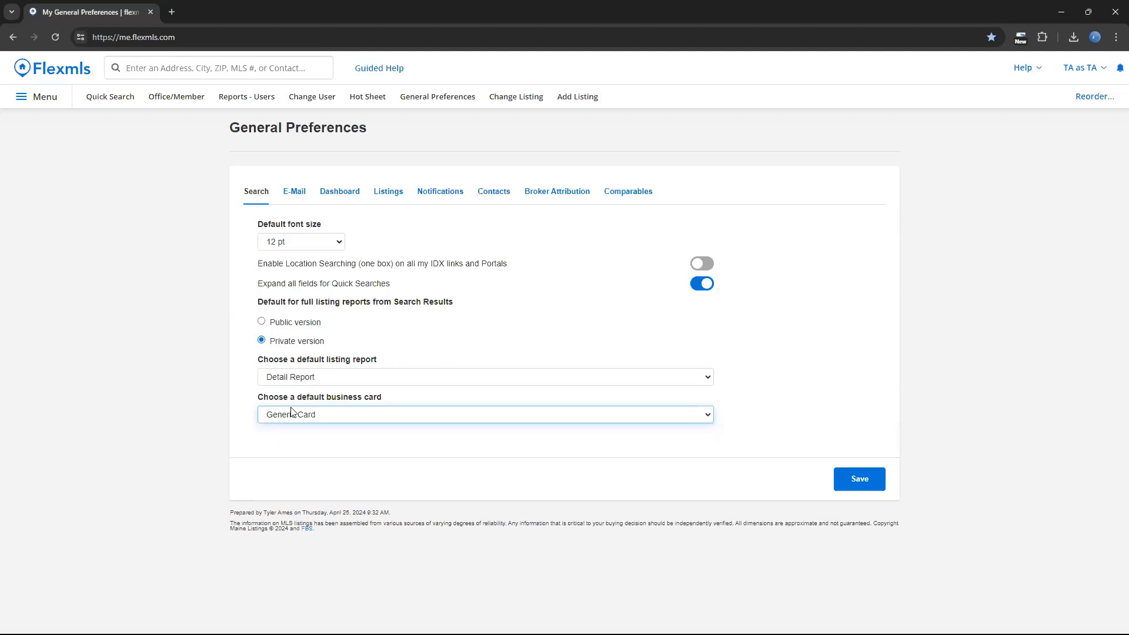
# In the e-mail preferences, switch the Documents attachment default off and back on, and set the Daily Hotsheet to Custom.
pyautogui.click(288, 196)
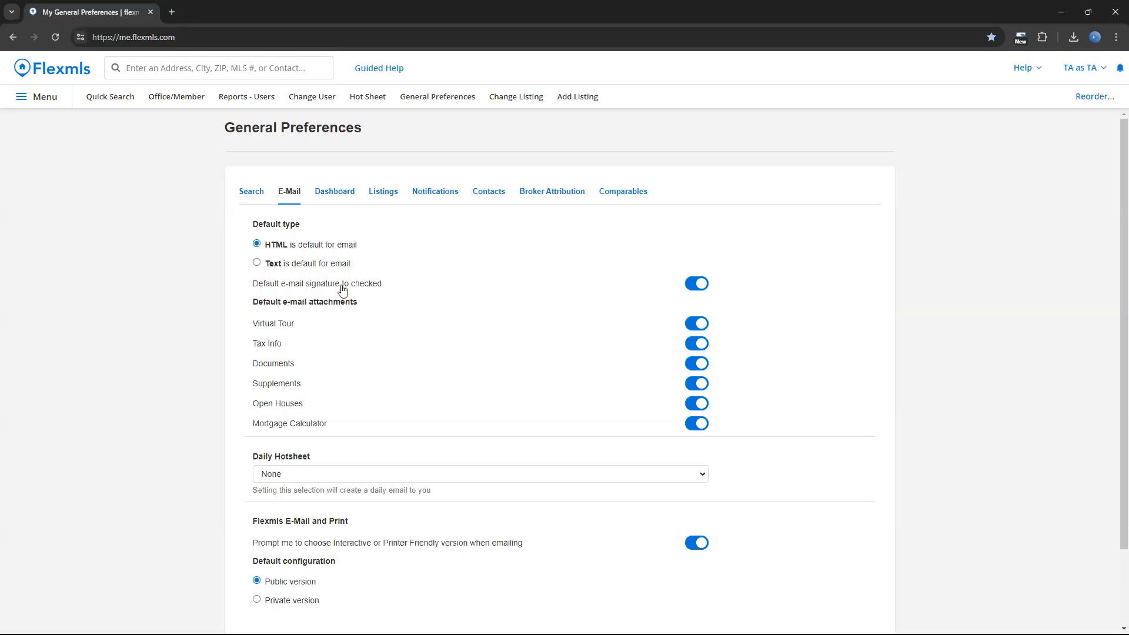
pyautogui.scroll(-1, 345, 291)
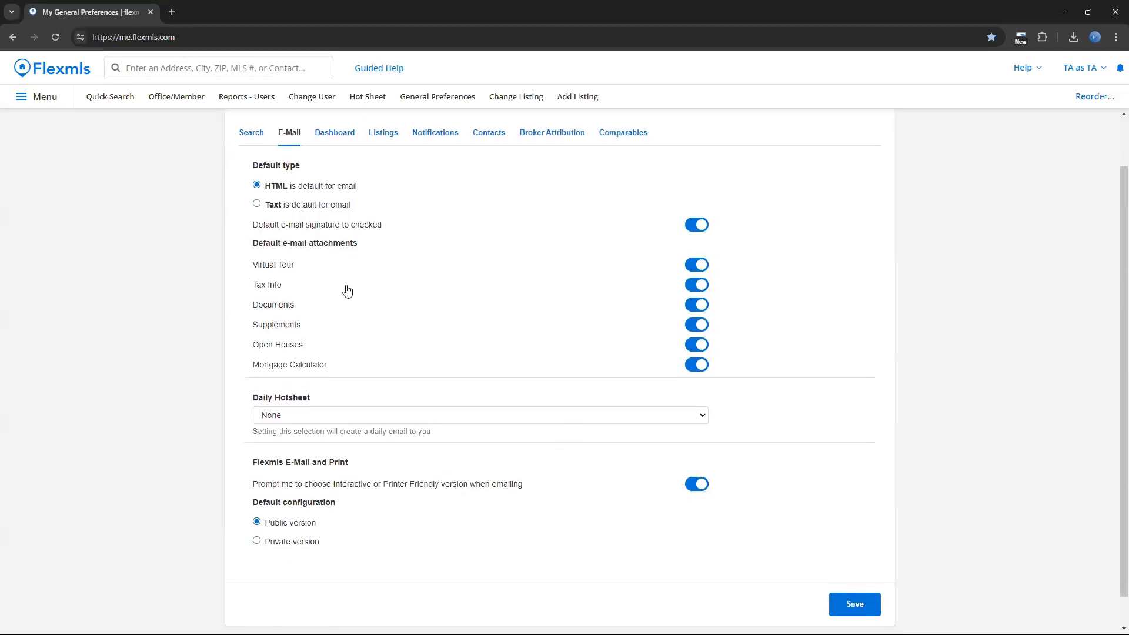
pyautogui.click(702, 308)
pyautogui.click(697, 305)
pyautogui.click(327, 419)
pyautogui.click(323, 418)
pyautogui.click(323, 418)
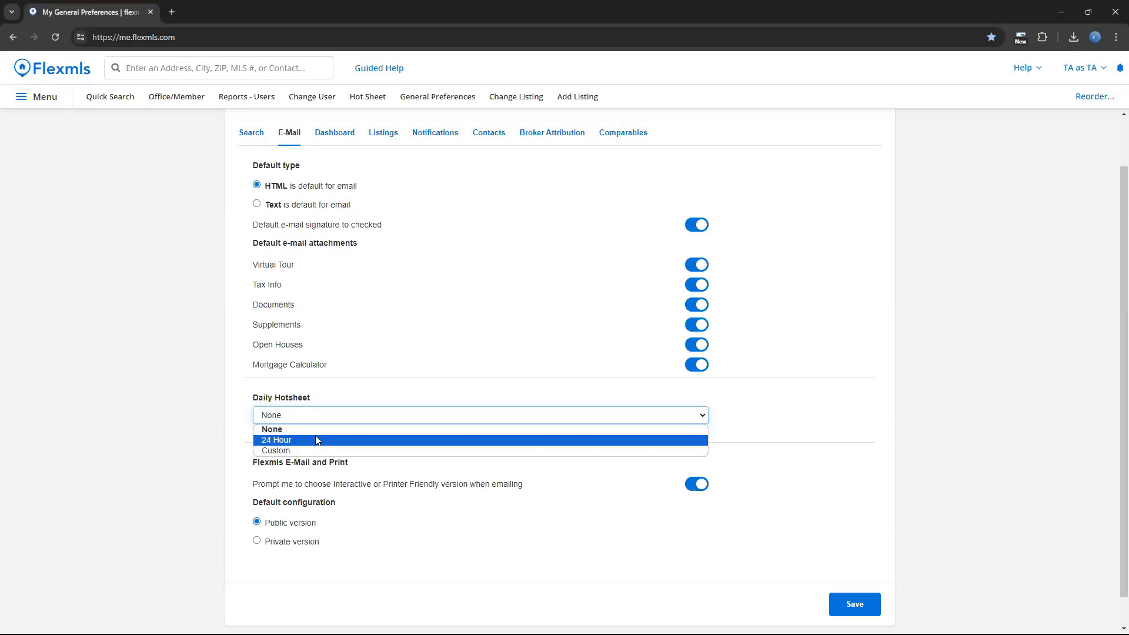
pyautogui.click(316, 451)
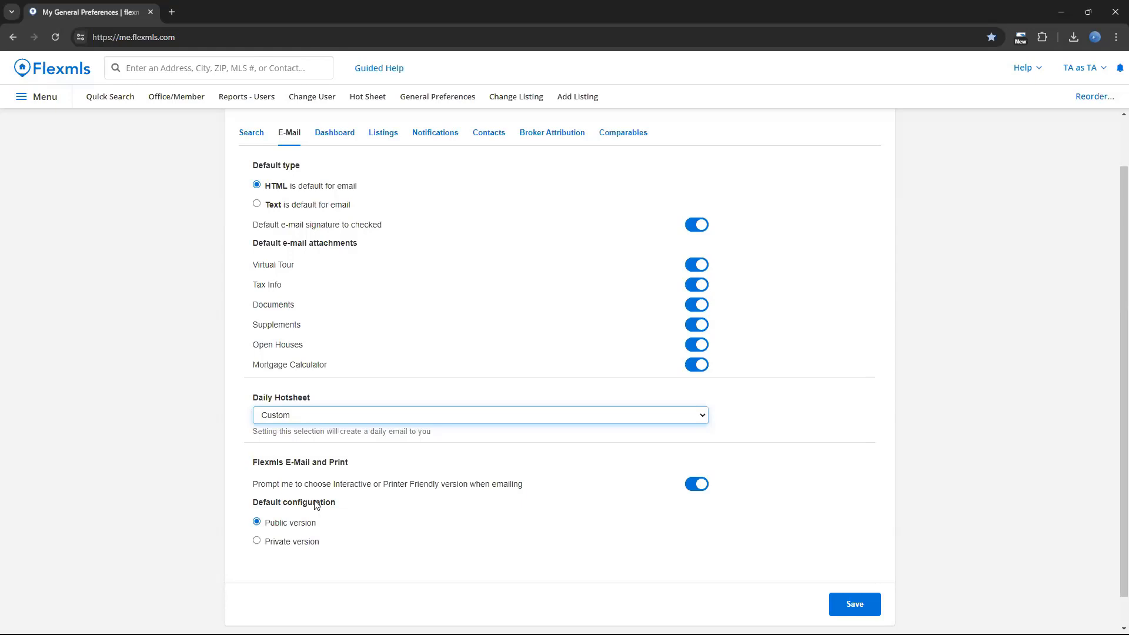
# Review the dashboard preferences, including the start page and the day ranges for expiring and sold listings.
pyautogui.click(349, 134)
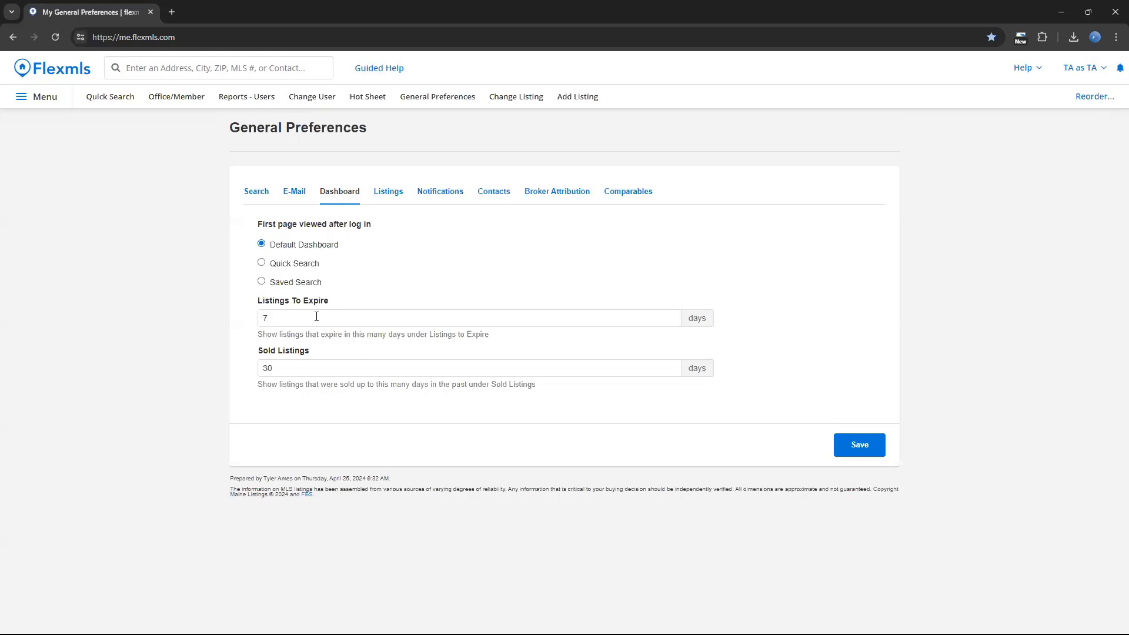
pyautogui.click(309, 373)
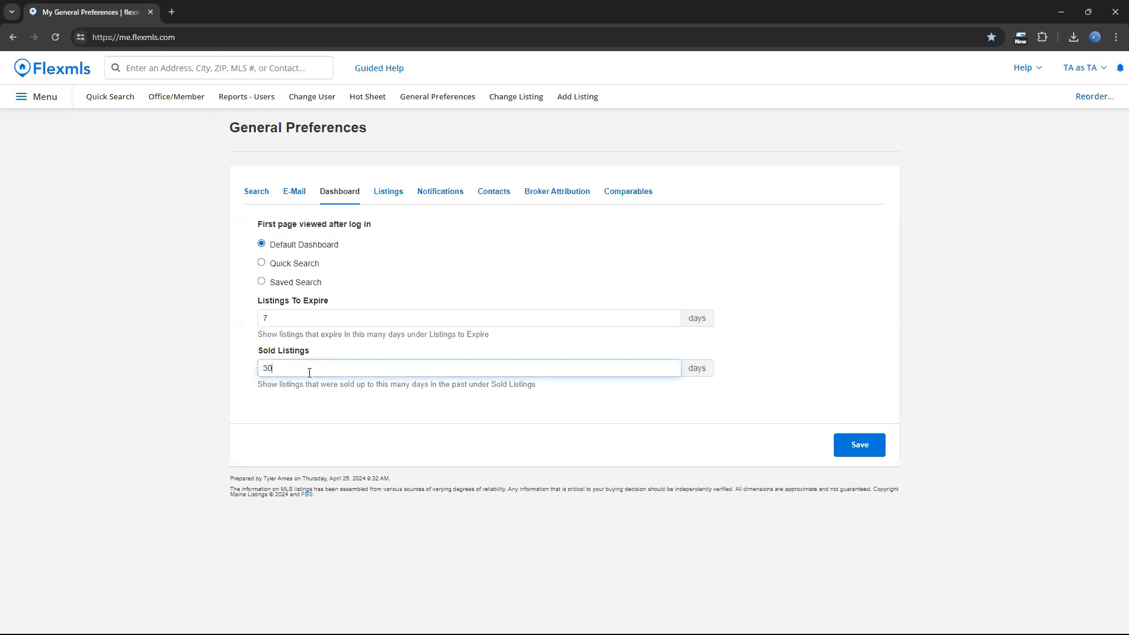
pyautogui.click(346, 417)
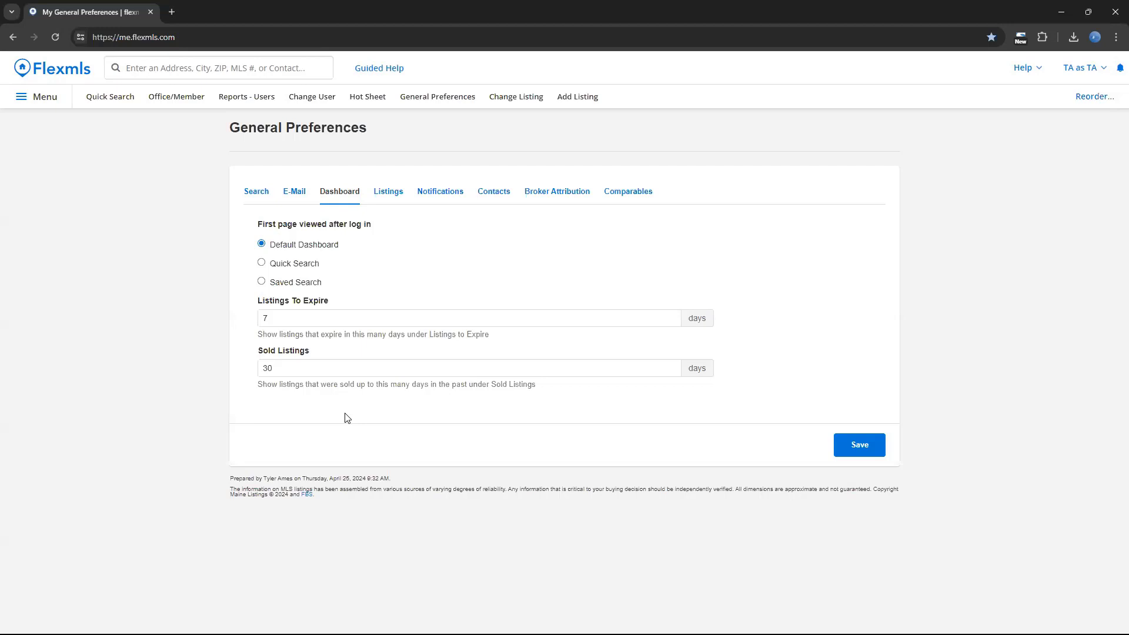
# In the listings preferences, switch the Active Under Contract status off and back on for My Listings.
pyautogui.click(393, 189)
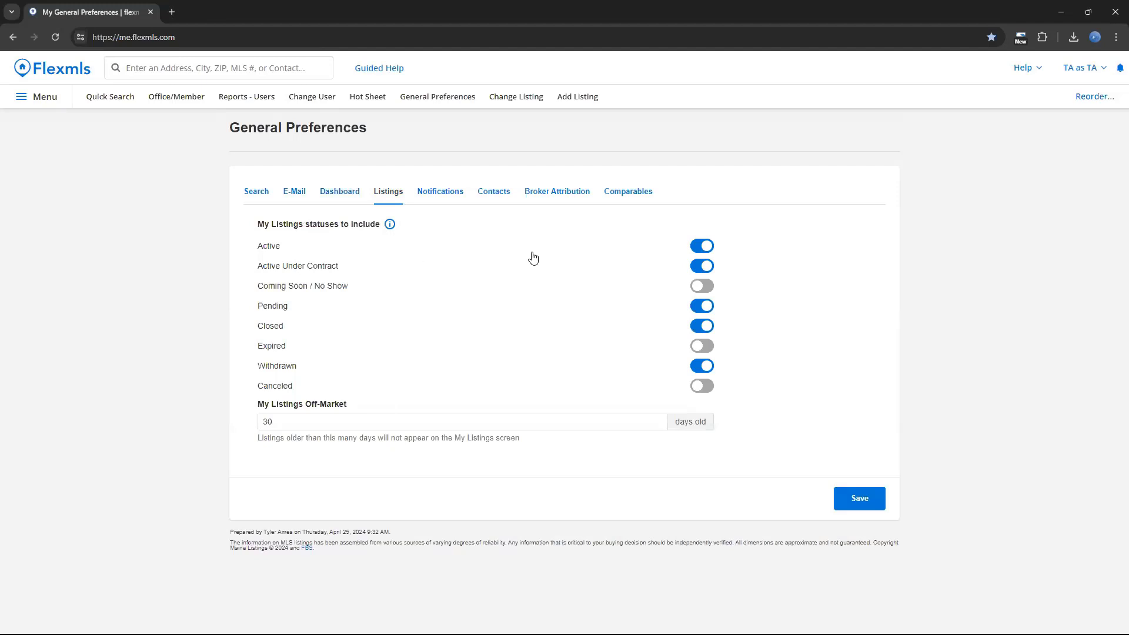
pyautogui.click(706, 272)
pyautogui.click(695, 266)
# In the notification preferences, turn on email notification of expiring listings.
pyautogui.click(442, 191)
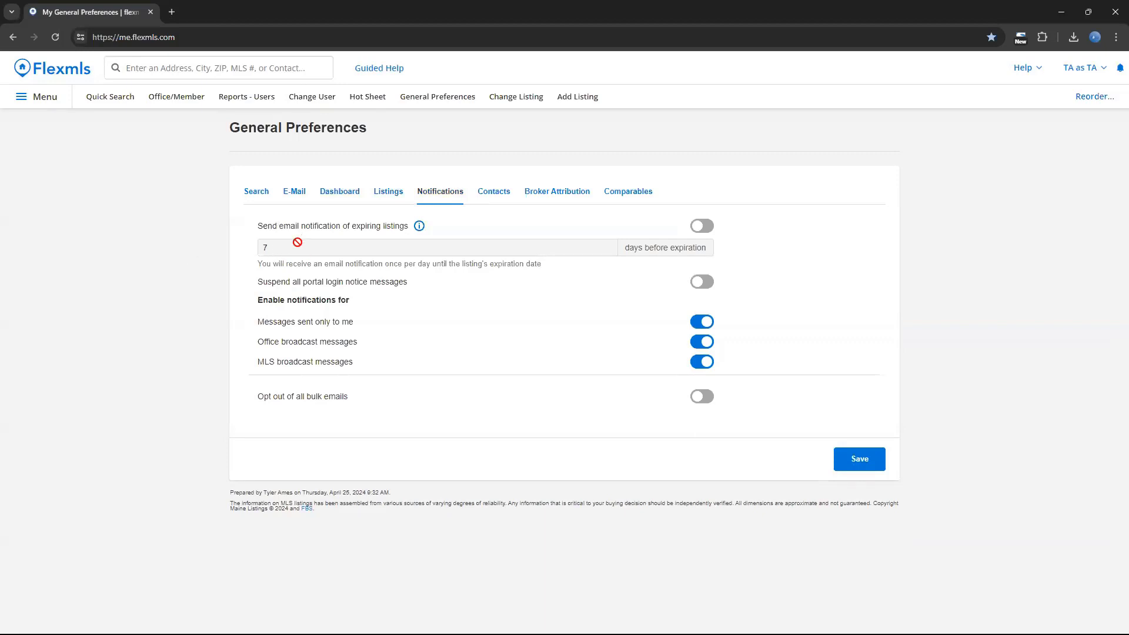
pyautogui.click(700, 227)
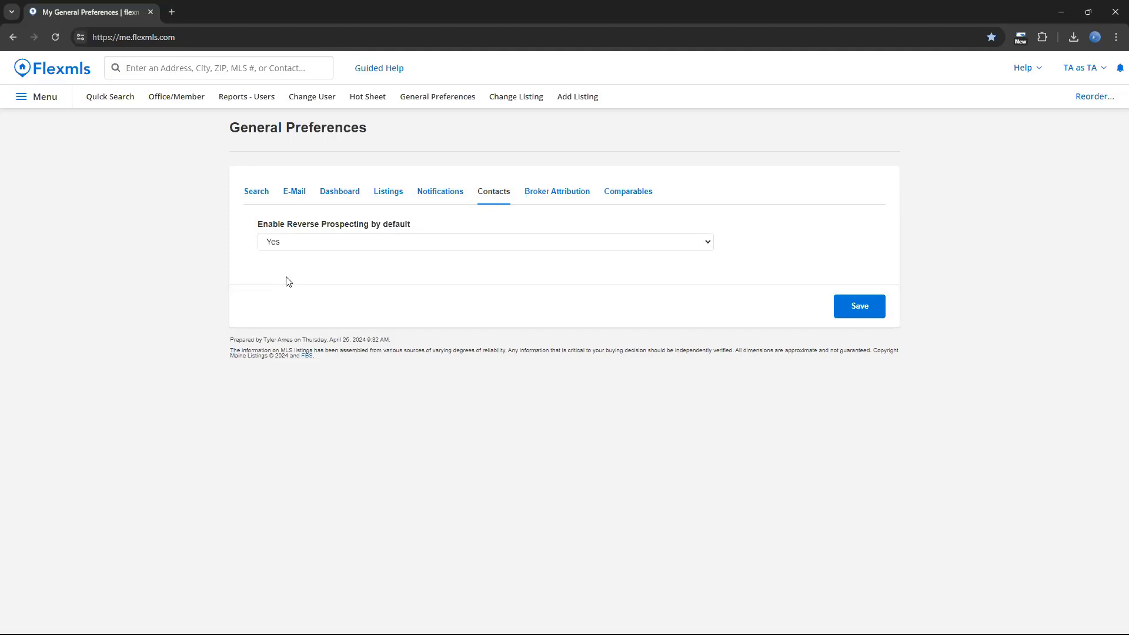
# Make Broker Attribution active and open its e-mail or phone number field for entry.
pyautogui.click(560, 200)
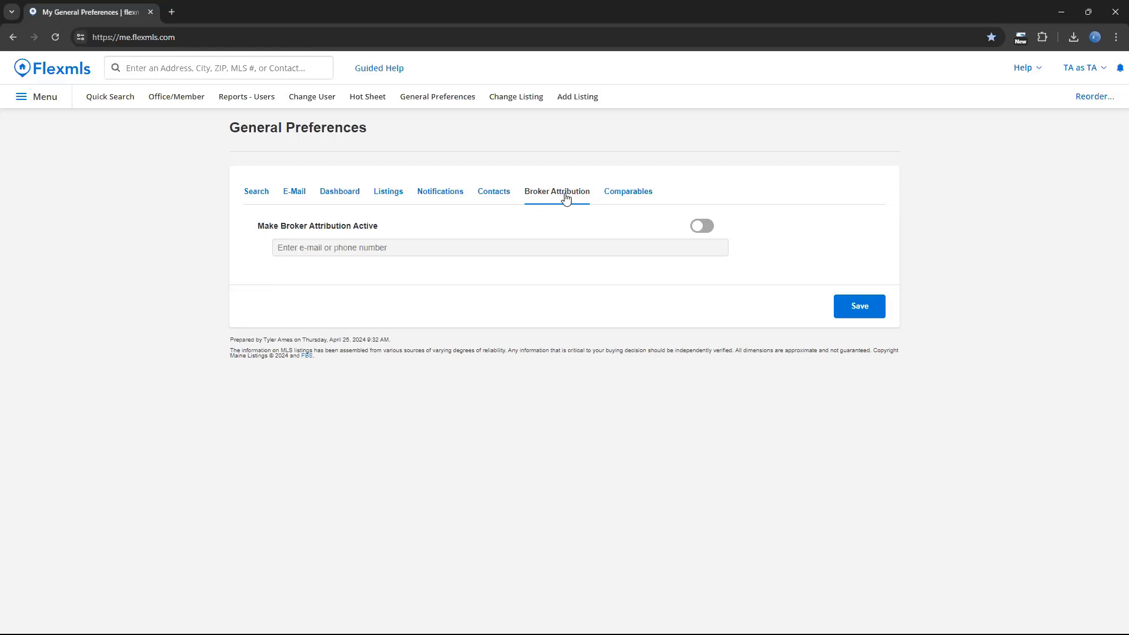
pyautogui.click(703, 226)
pyautogui.click(716, 247)
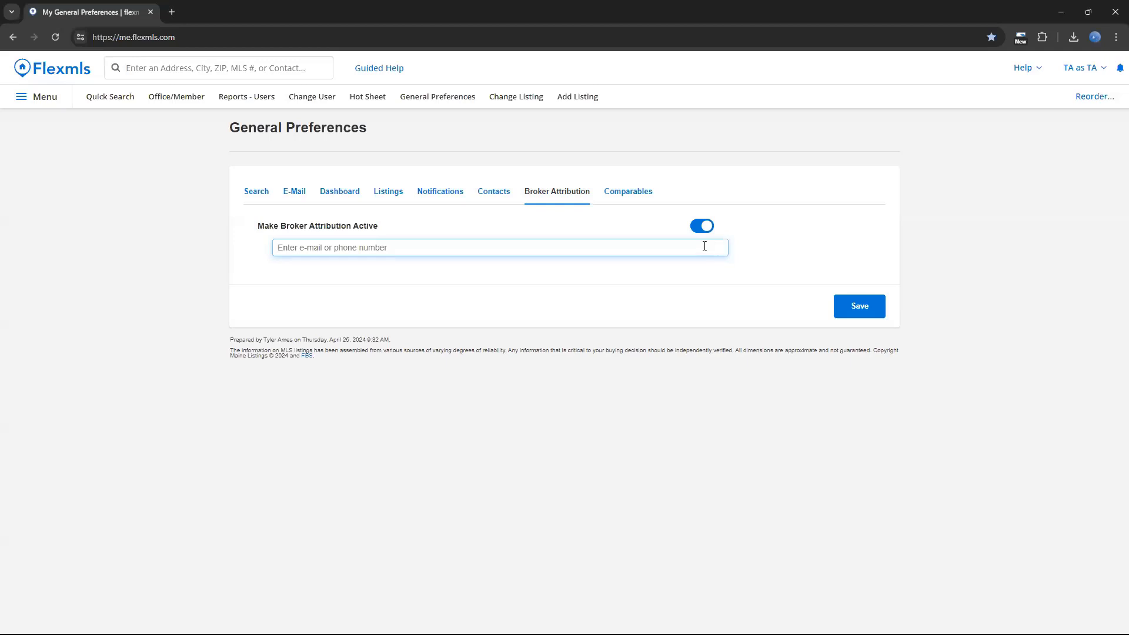
# Open the Comparables preferences and search the site for a property by street address to view its comparable search entries.
pyautogui.click(641, 194)
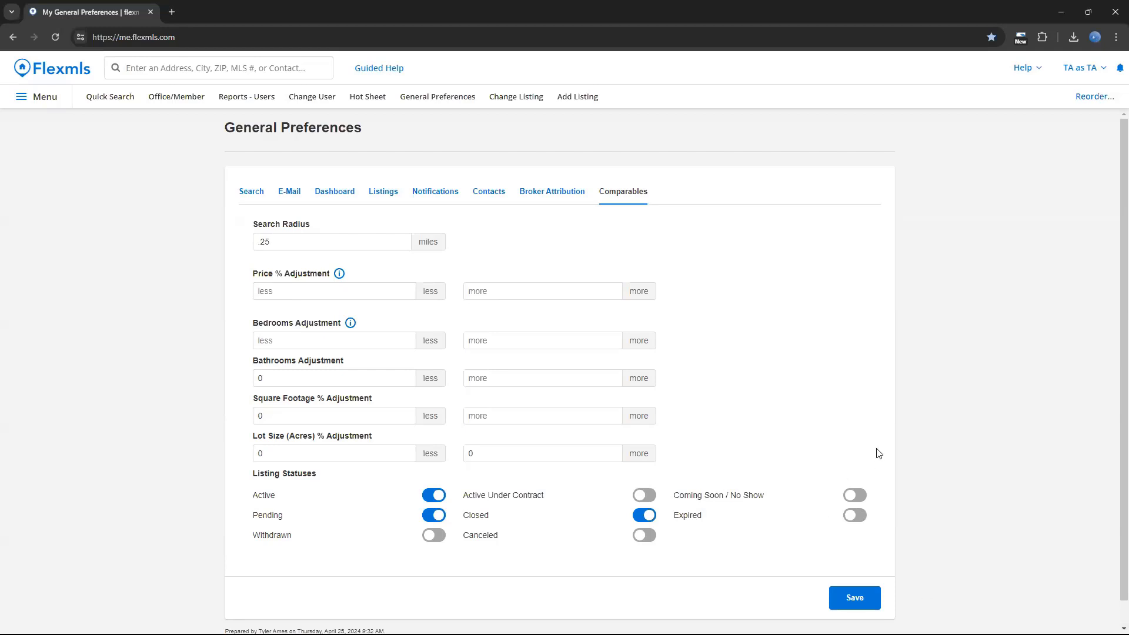
pyautogui.scroll(-1, 878, 452)
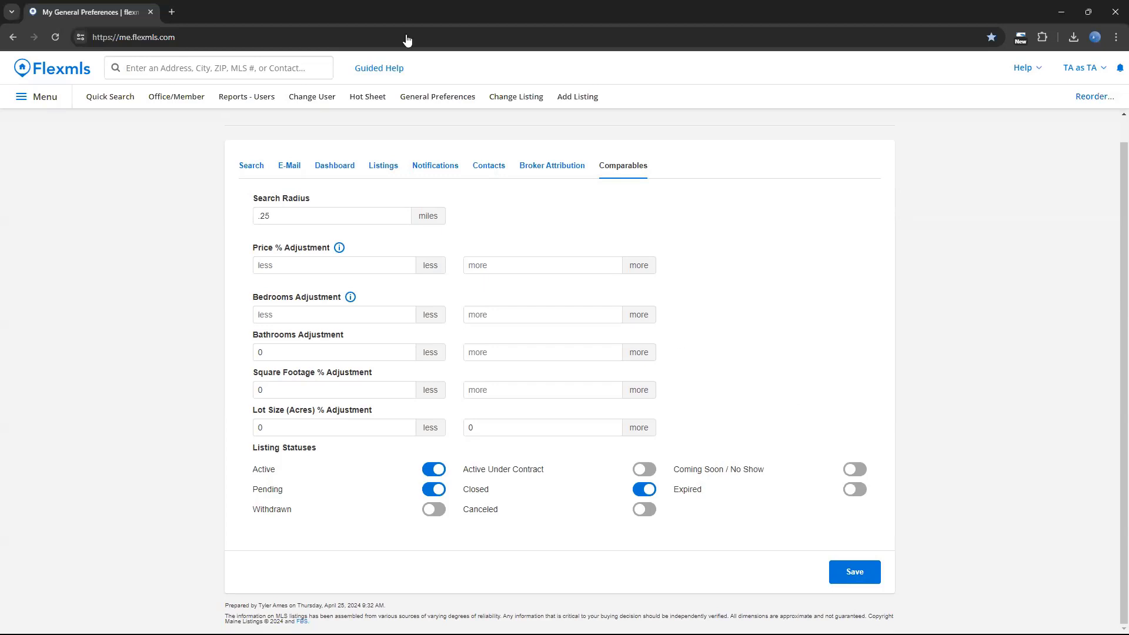
pyautogui.click(311, 63)
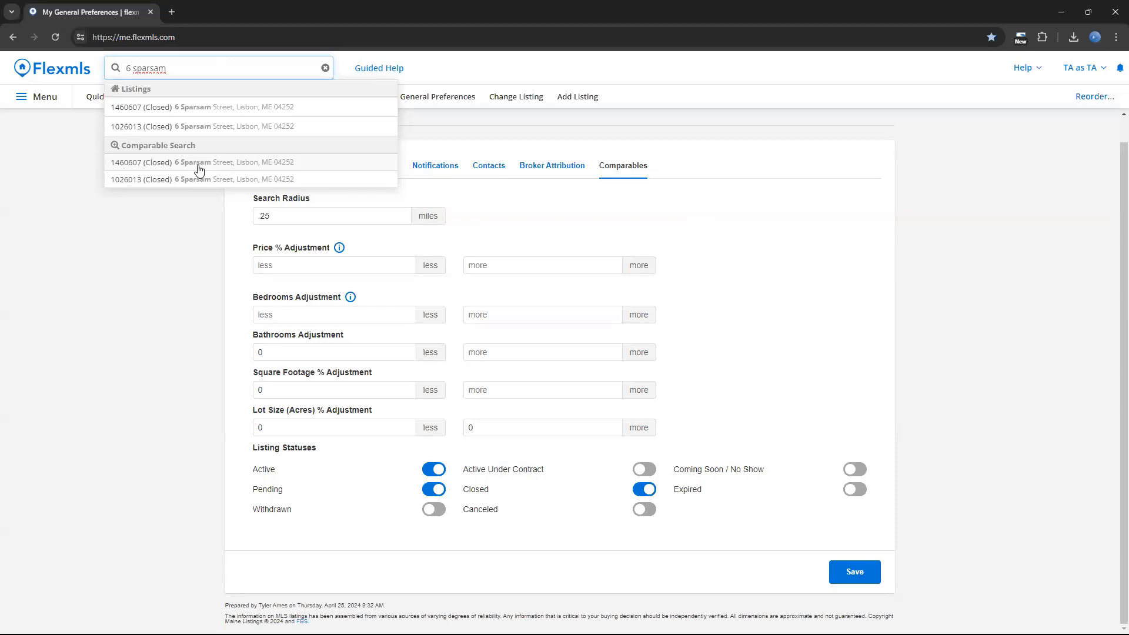
pyautogui.click(174, 230)
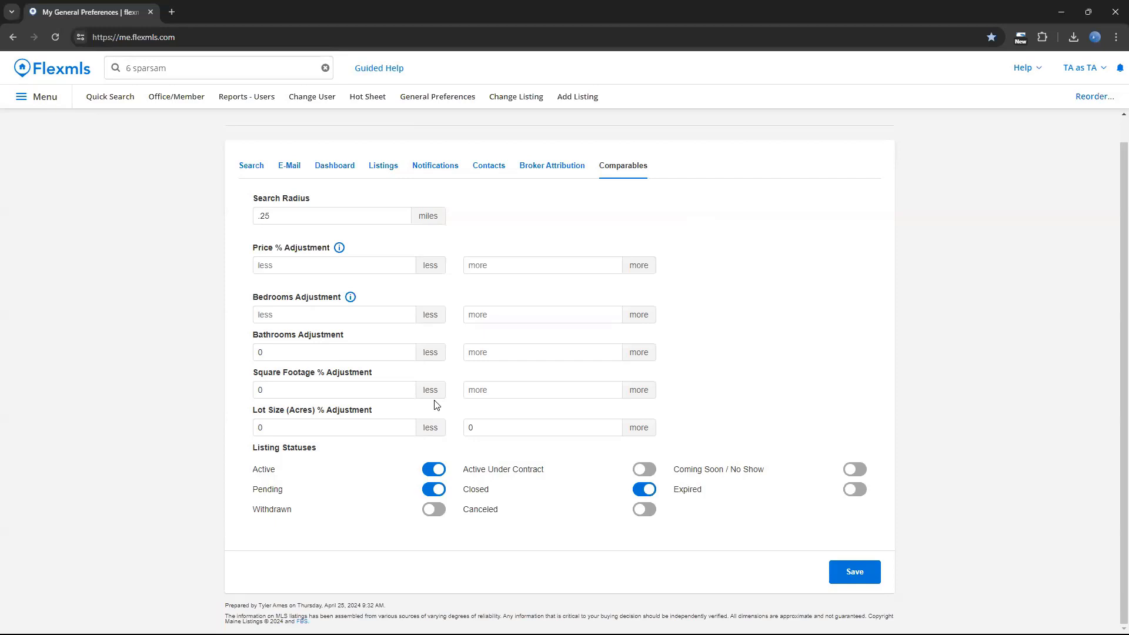
# Set the comparables Price % Adjustment to 10 less and 10 more.
pyautogui.click(371, 221)
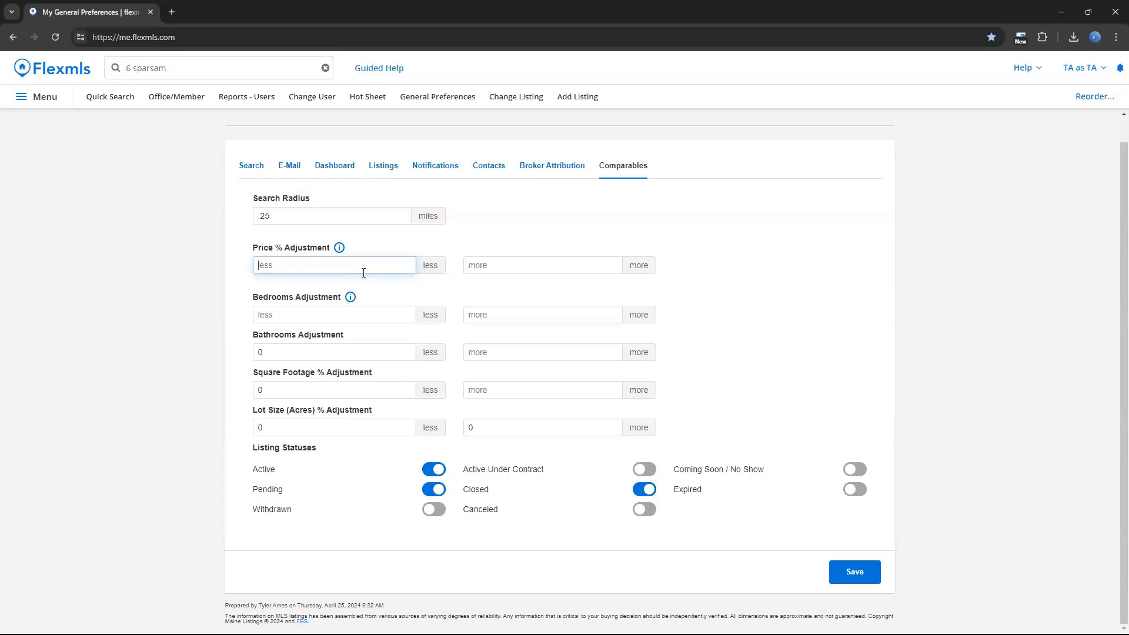
pyautogui.write('10')
pyautogui.click(501, 263)
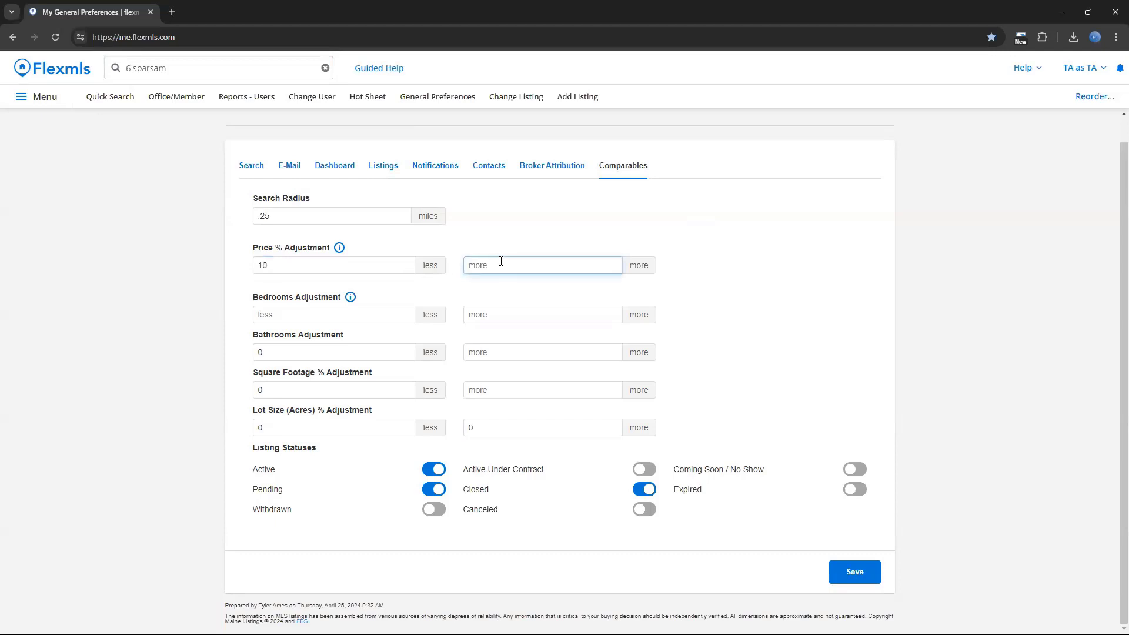
pyautogui.write('10')
pyautogui.click(283, 315)
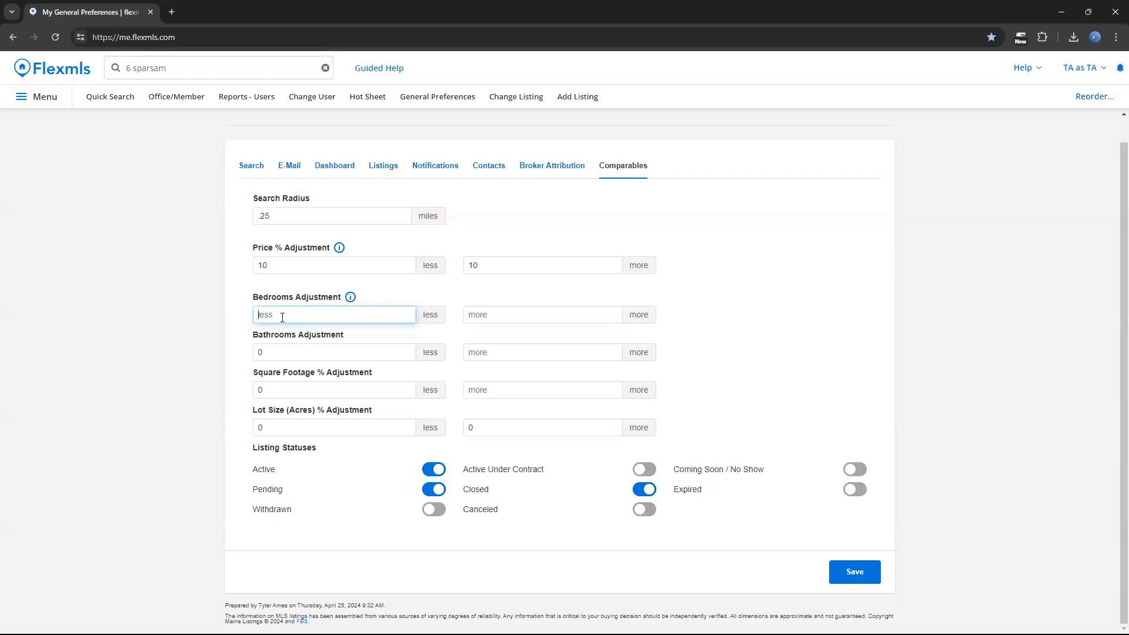
# Set the comparables Bedrooms Adjustment to 1 less and 1 more.
pyautogui.write('1')
pyautogui.click(515, 308)
pyautogui.write('1')
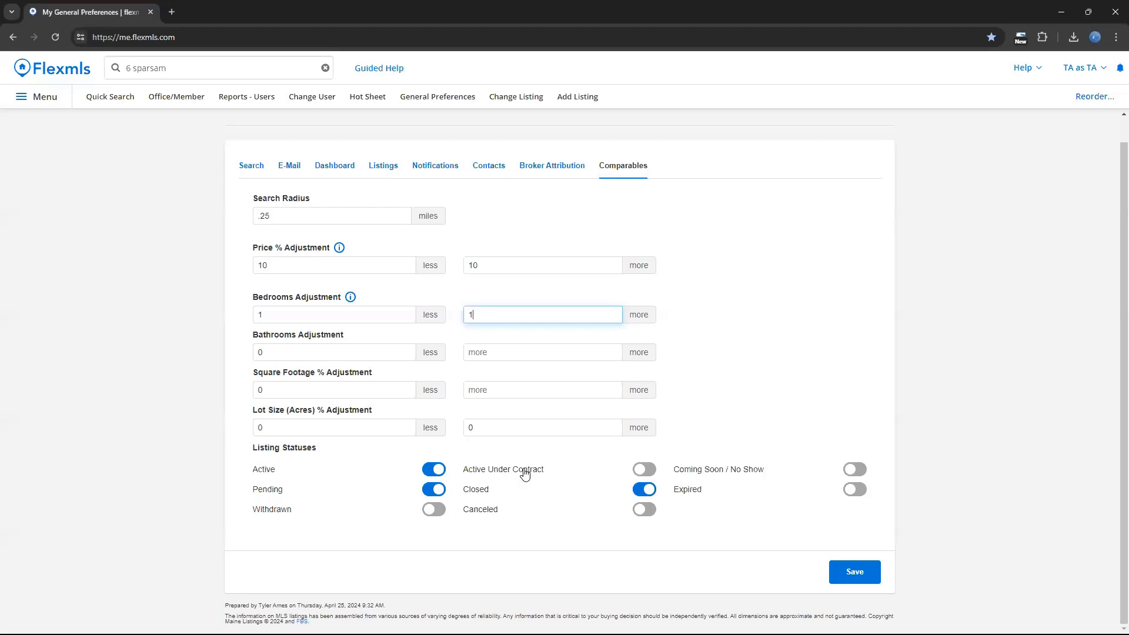
pyautogui.click(193, 66)
pyautogui.click(162, 254)
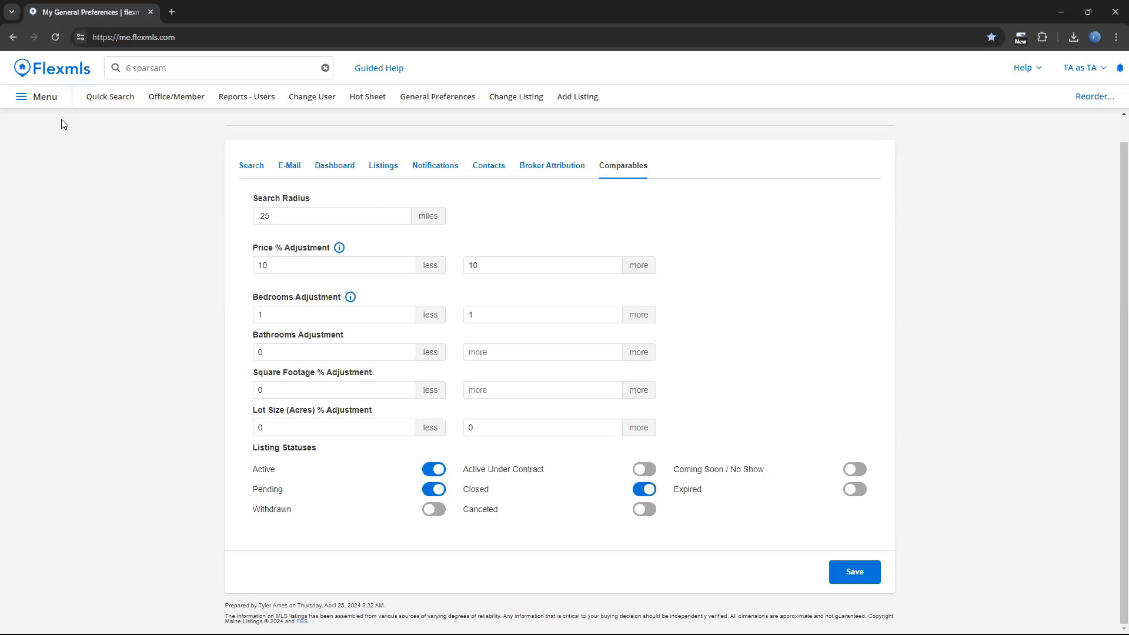
# Return to the dashboard and open the Portal Preferences.
pyautogui.click(62, 75)
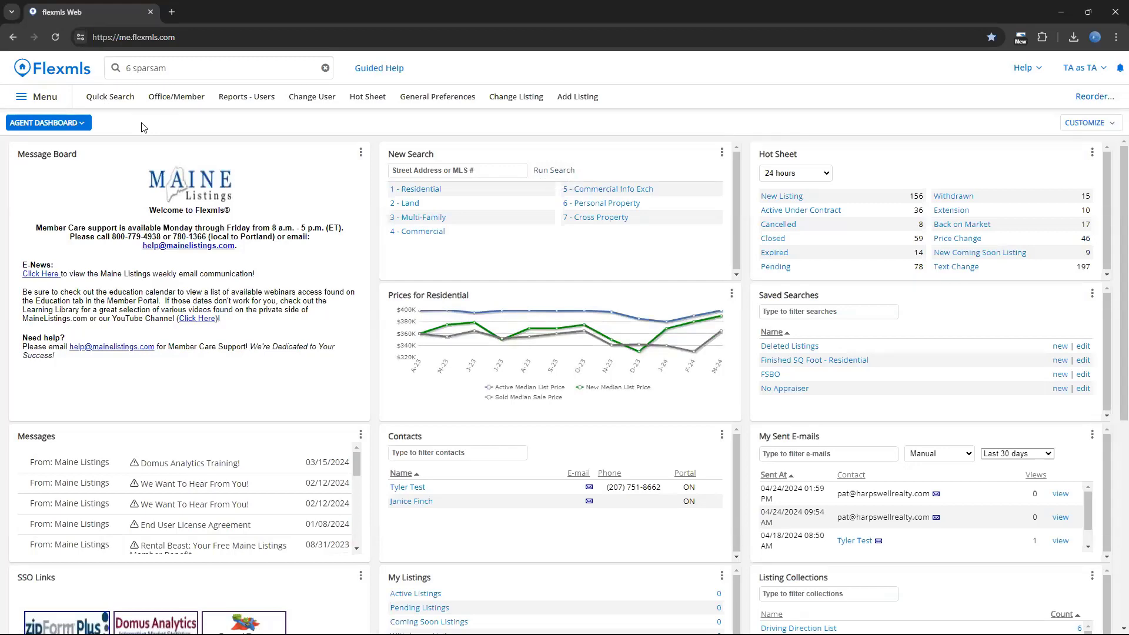
pyautogui.click(52, 104)
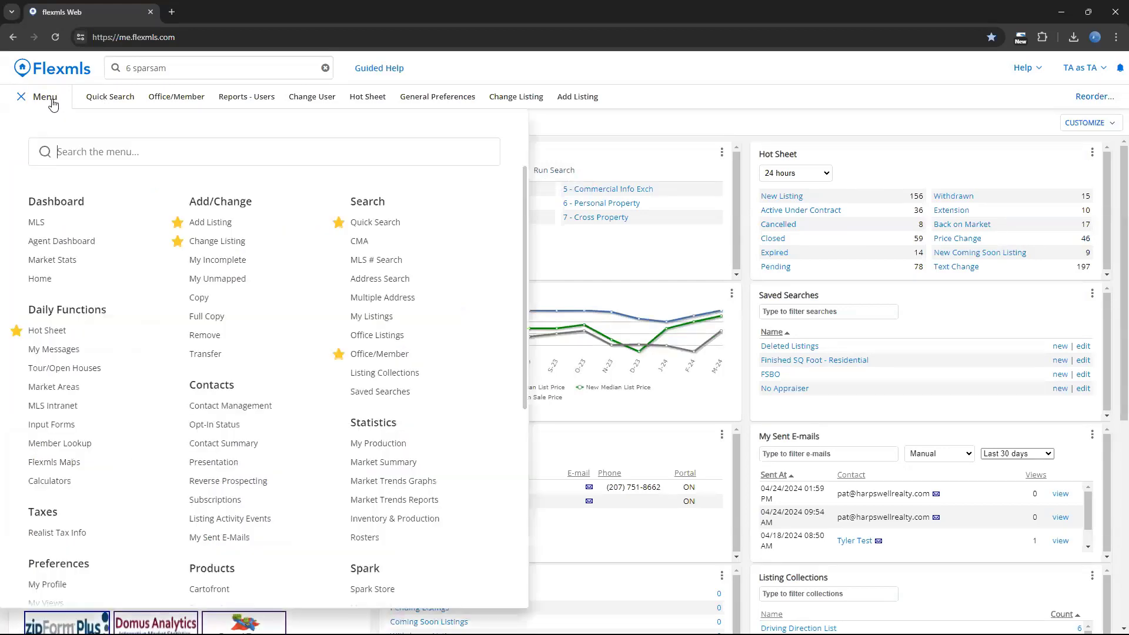
pyautogui.scroll(-4, 141, 277)
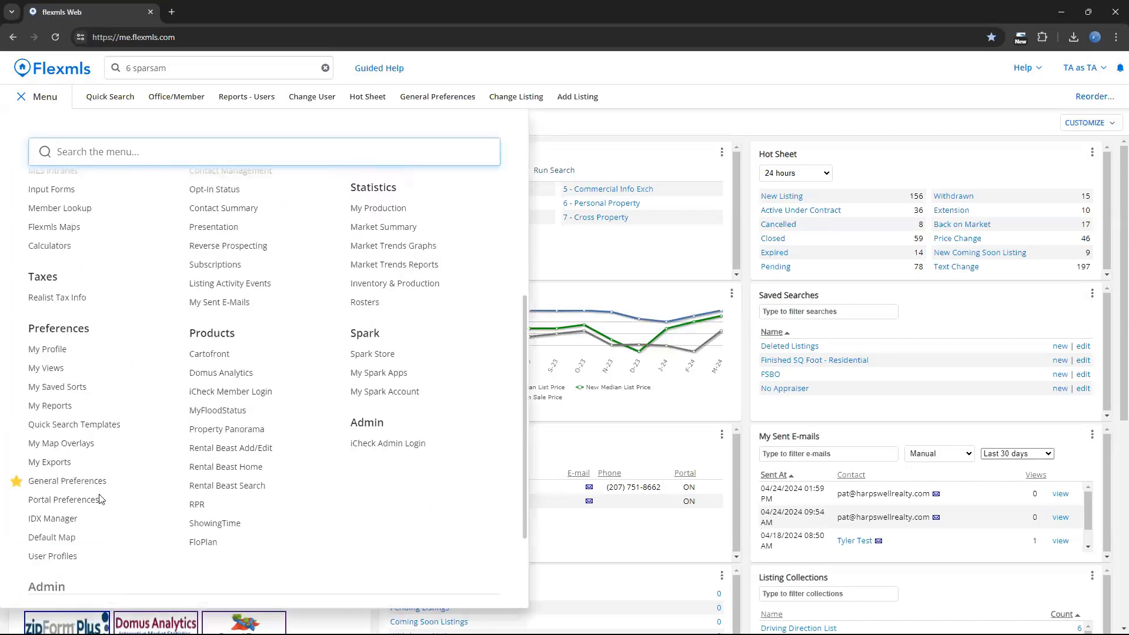
pyautogui.click(83, 500)
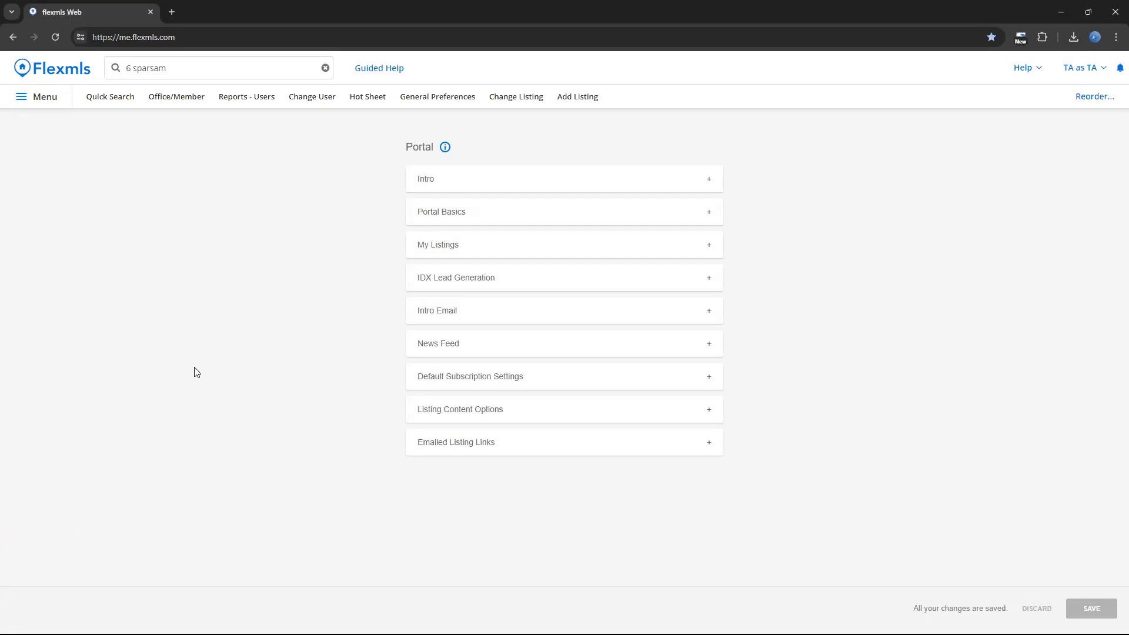
# Review the portal's Intro and Portal Basics sections, including the portal name and the matching part of the portal URL.
pyautogui.click(433, 183)
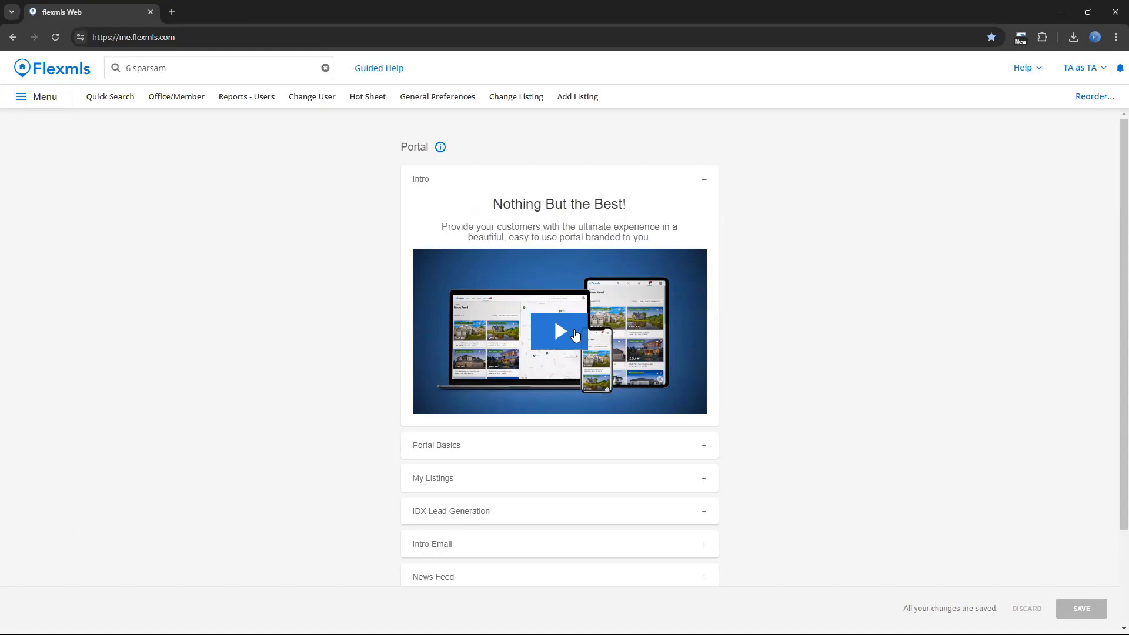
pyautogui.click(552, 181)
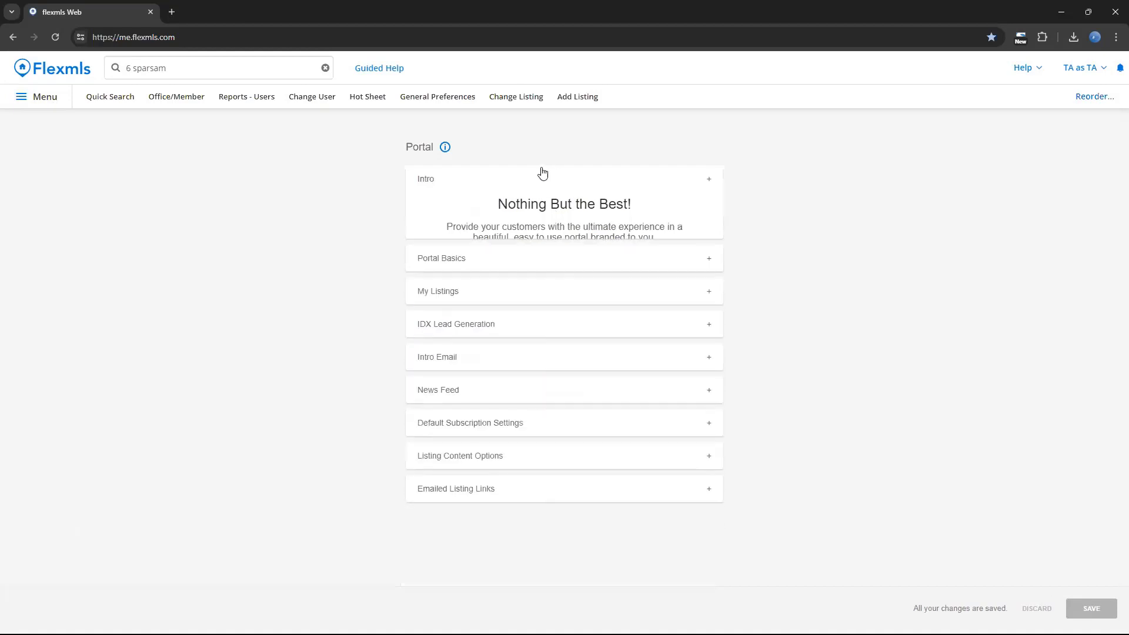
pyautogui.click(474, 217)
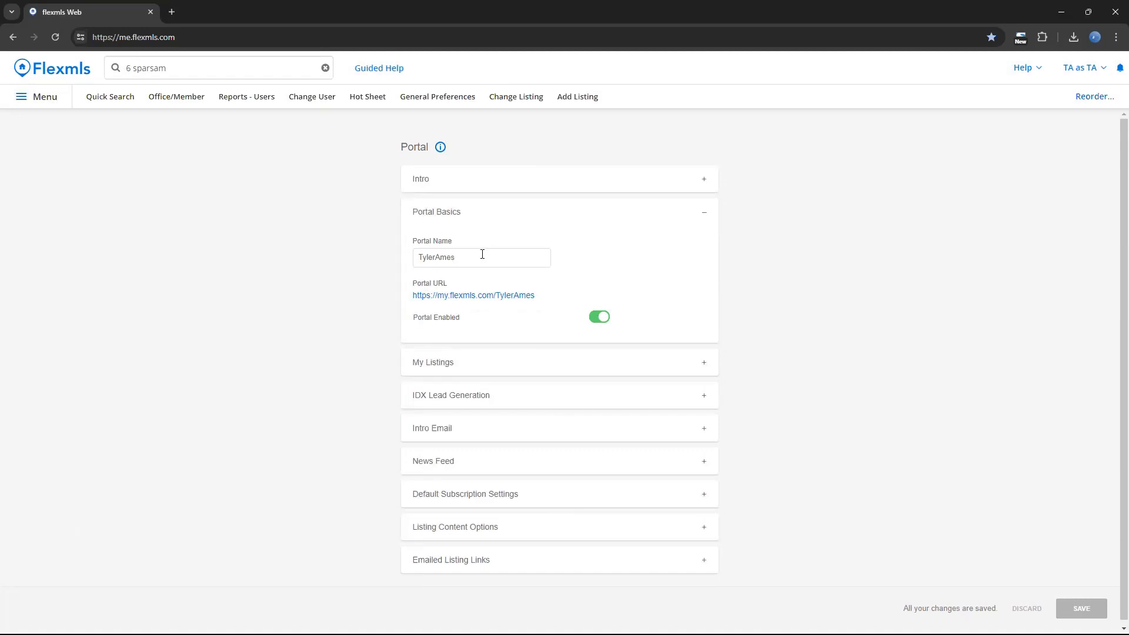
pyautogui.moveTo(480, 257); pyautogui.dragTo(424, 258)
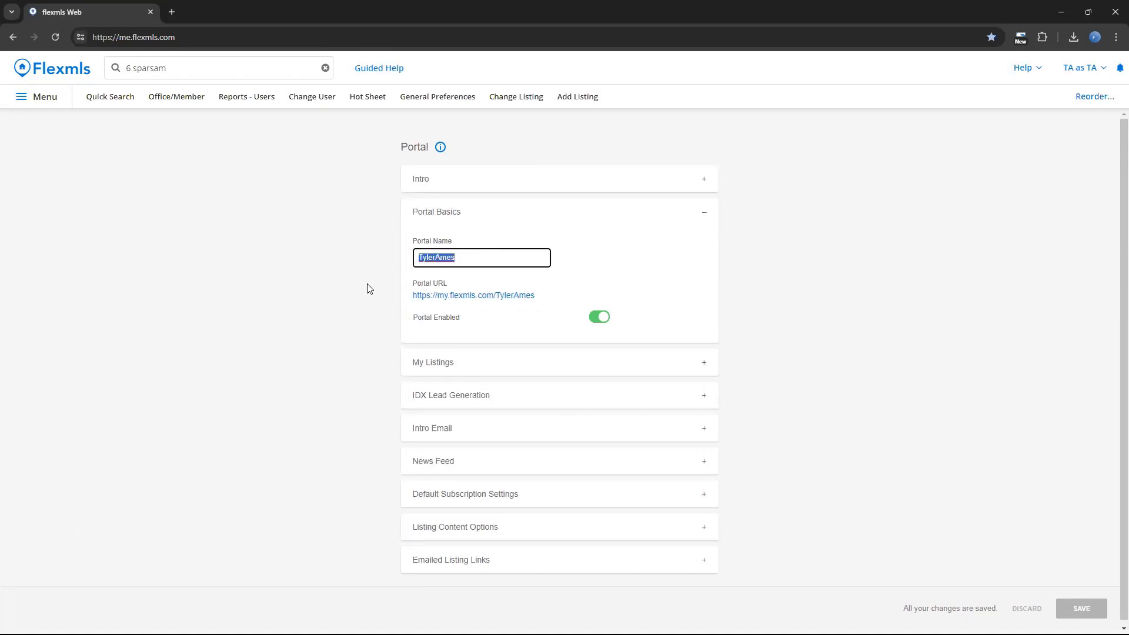
pyautogui.click(509, 310)
pyautogui.moveTo(551, 297); pyautogui.dragTo(498, 294)
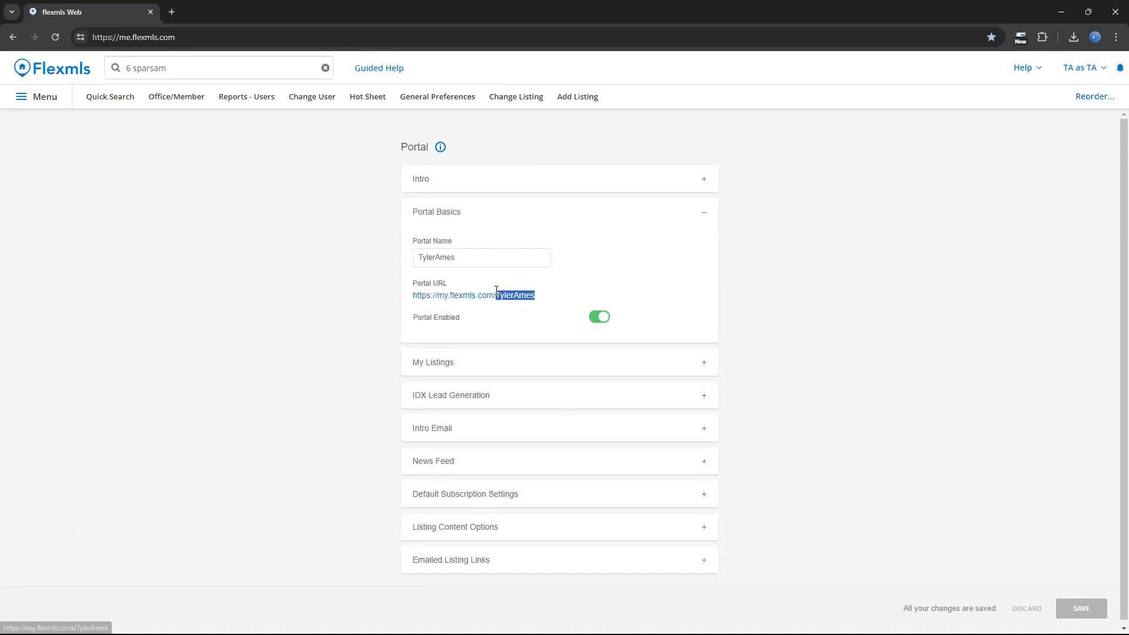
pyautogui.click(329, 298)
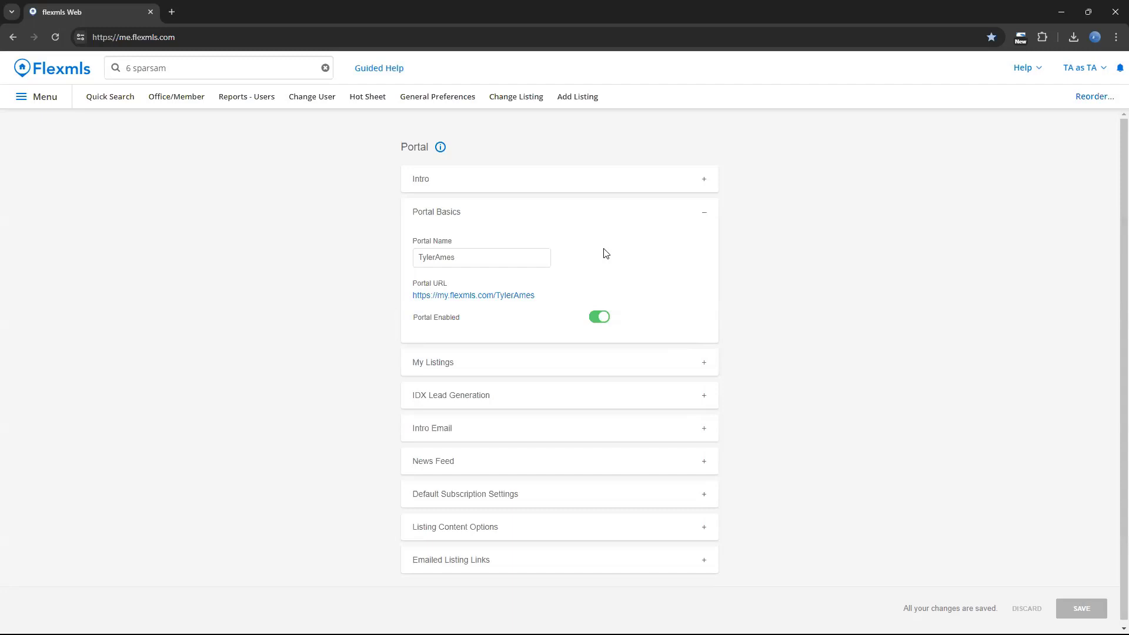
# Review the portal's My Listings home page setting and the IDX Lead Generation information.
pyautogui.click(642, 215)
pyautogui.click(490, 252)
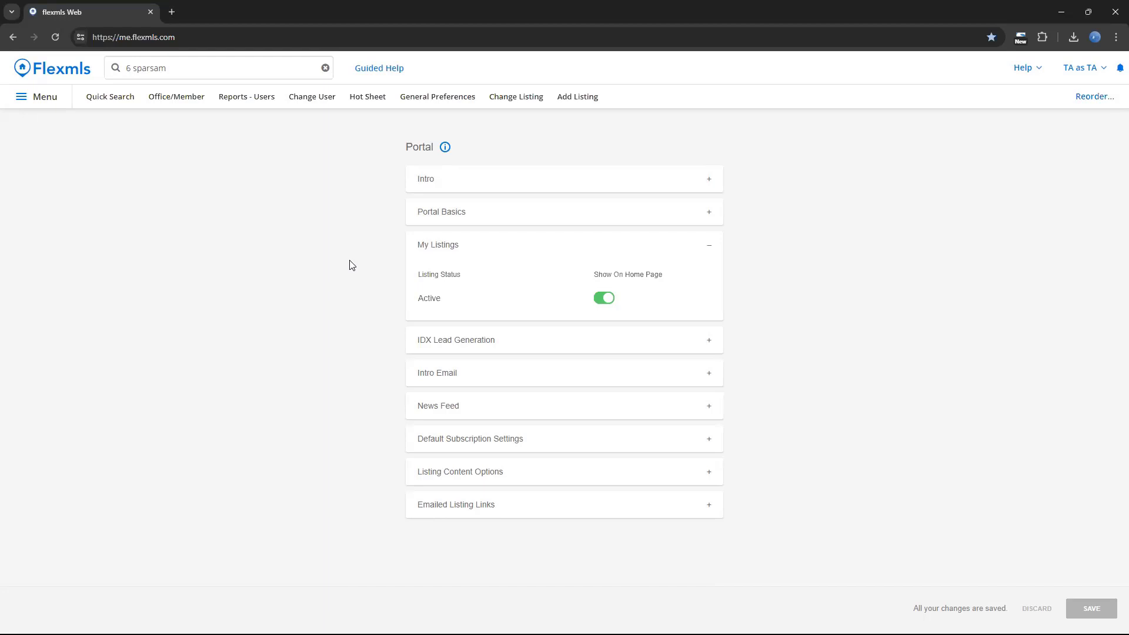
pyautogui.click(487, 247)
pyautogui.click(488, 275)
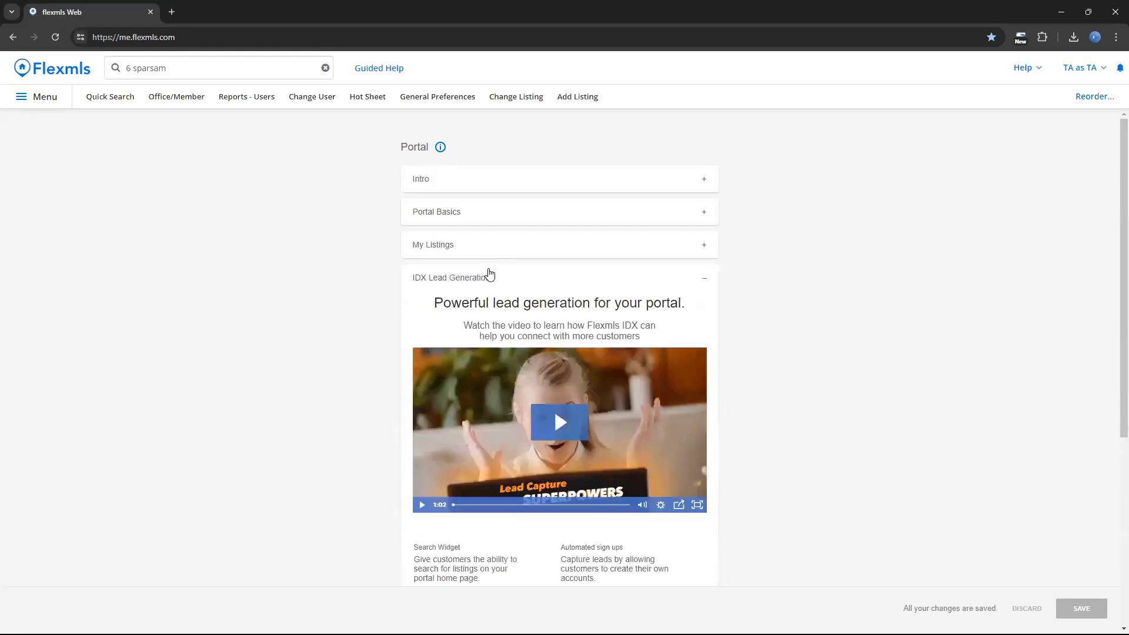
pyautogui.scroll(-1, 467, 281)
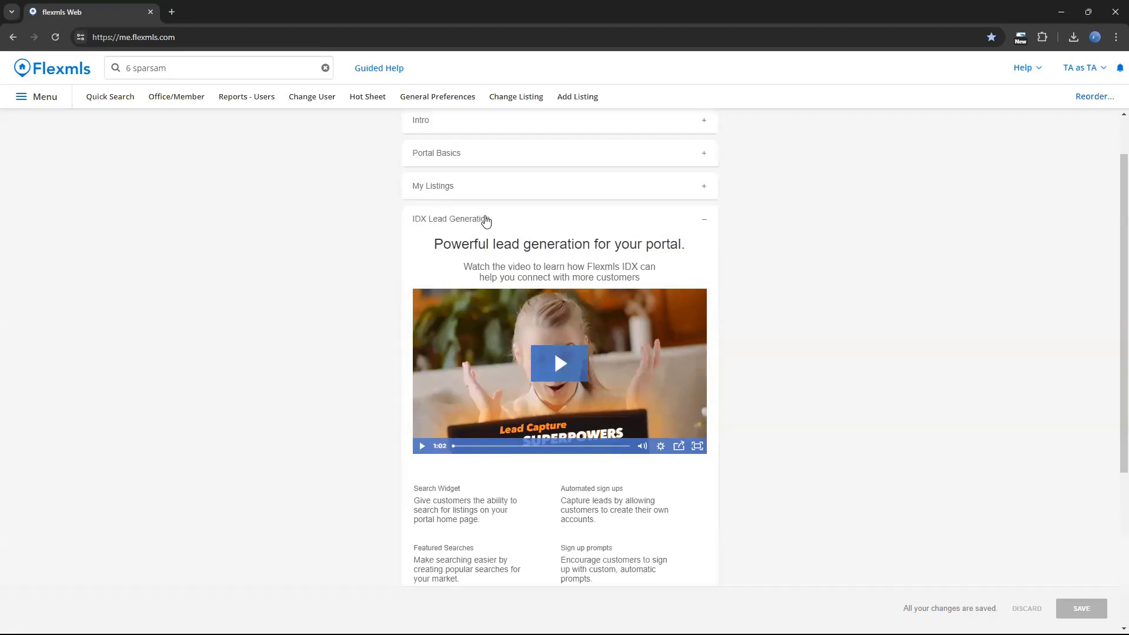
pyautogui.click(486, 220)
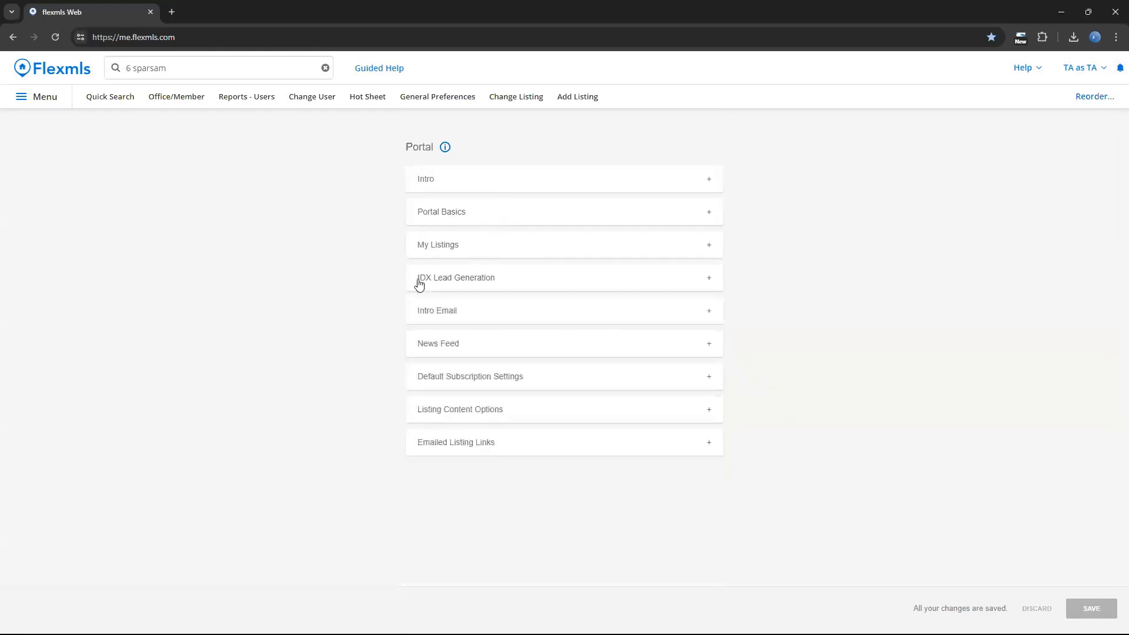
# Examine the portal's Intro Email settings, including the automatic invite option and the welcome message.
pyautogui.click(439, 309)
pyautogui.scroll(-2, 365, 321)
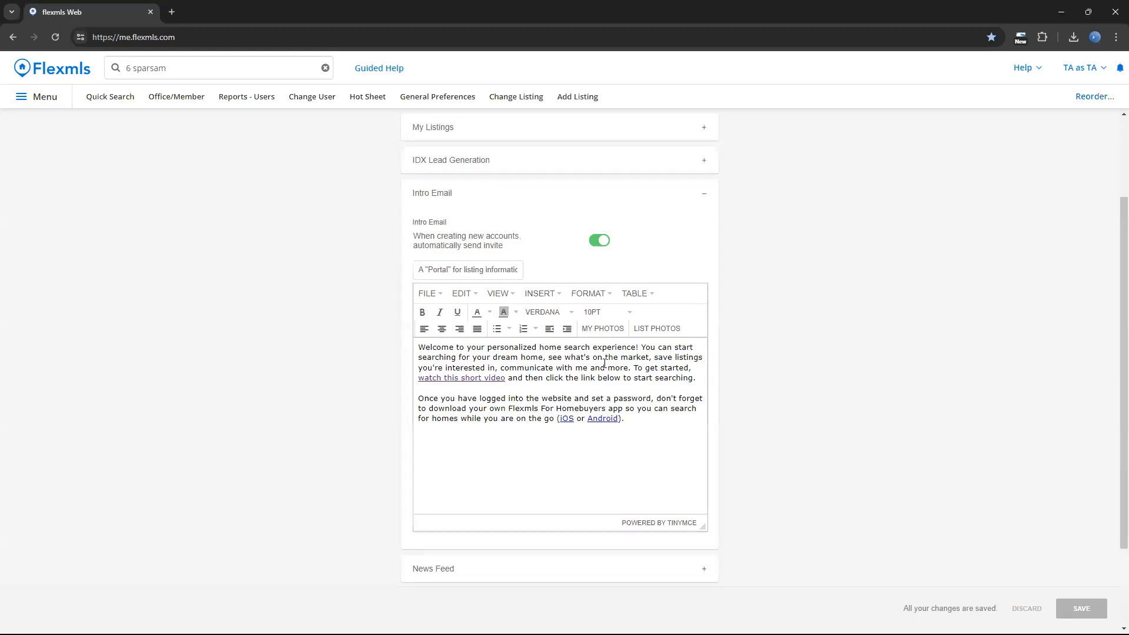
pyautogui.click(468, 197)
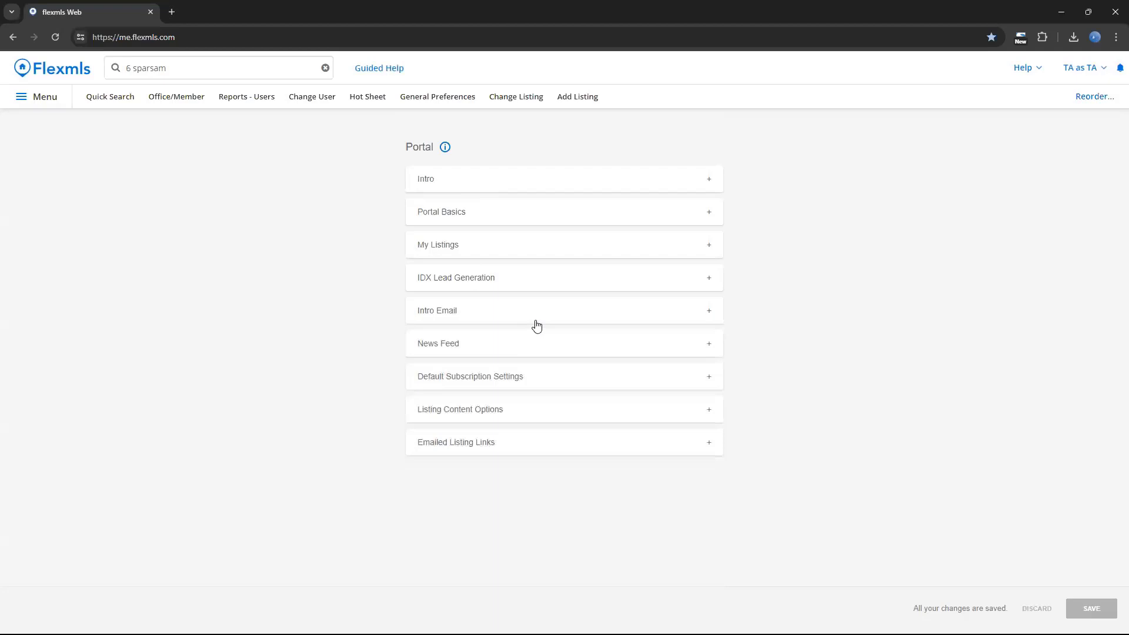
# In the portal's News Feed settings, switch showing Withdrawn listings on and back off.
pyautogui.click(518, 348)
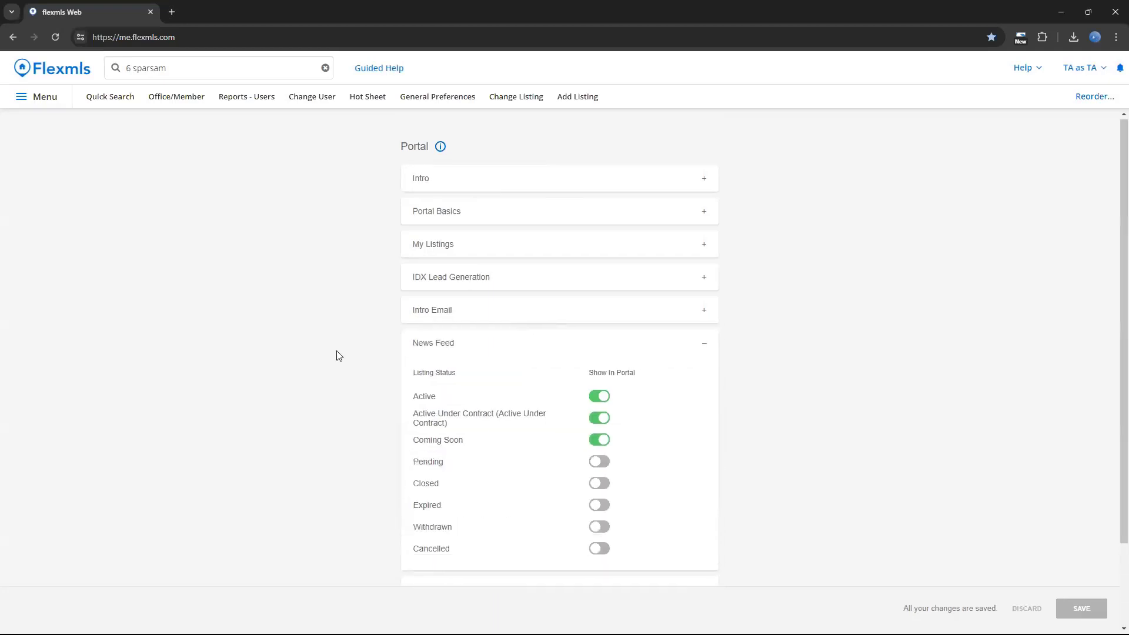
pyautogui.scroll(-1, 340, 356)
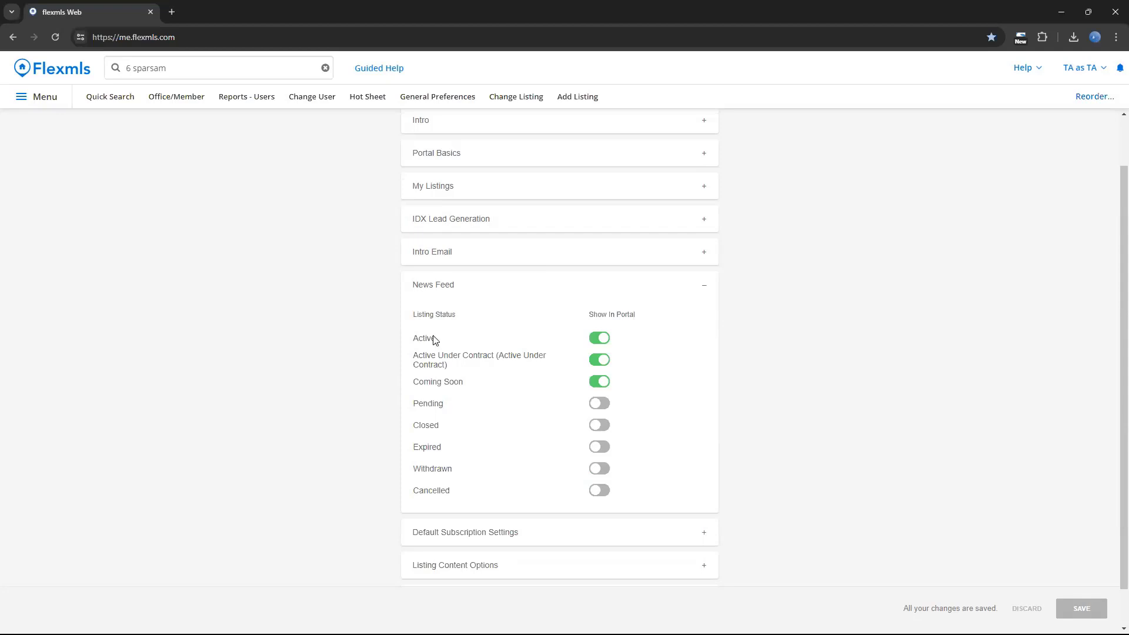
pyautogui.click(600, 472)
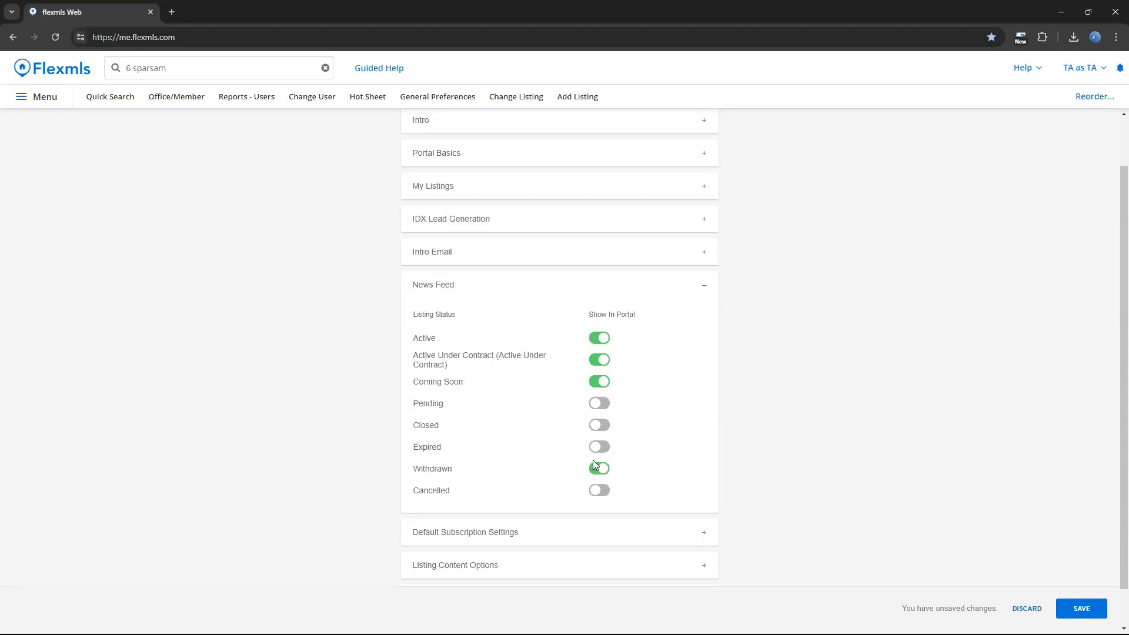
pyautogui.click(595, 469)
pyautogui.click(606, 285)
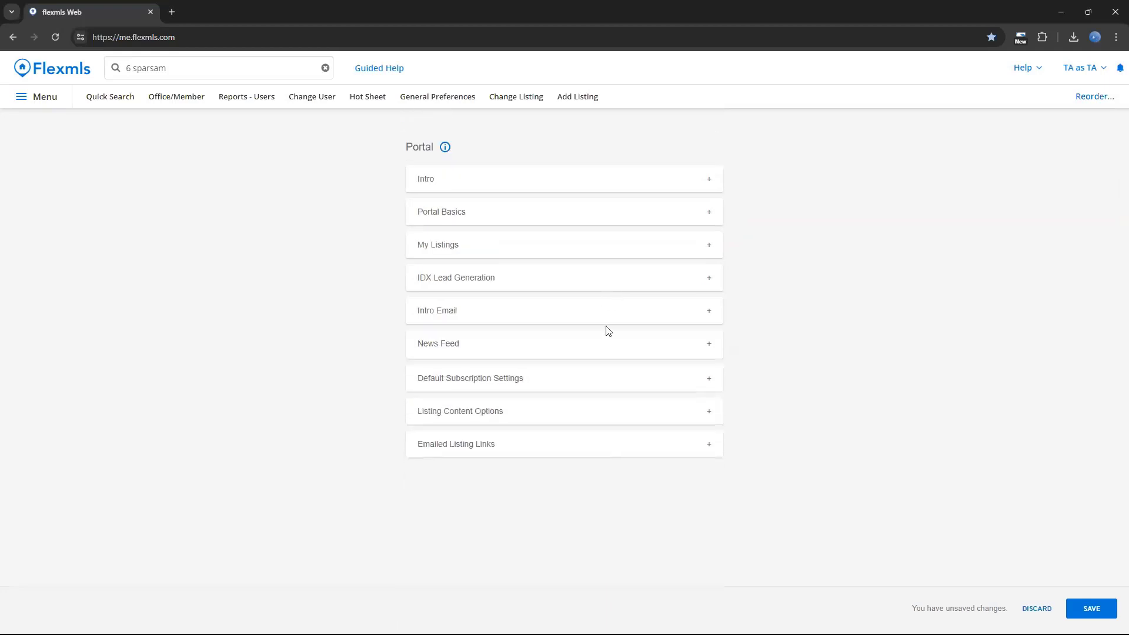
# Apply the inherited defaults to the portal's Default Subscription Settings.
pyautogui.click(531, 381)
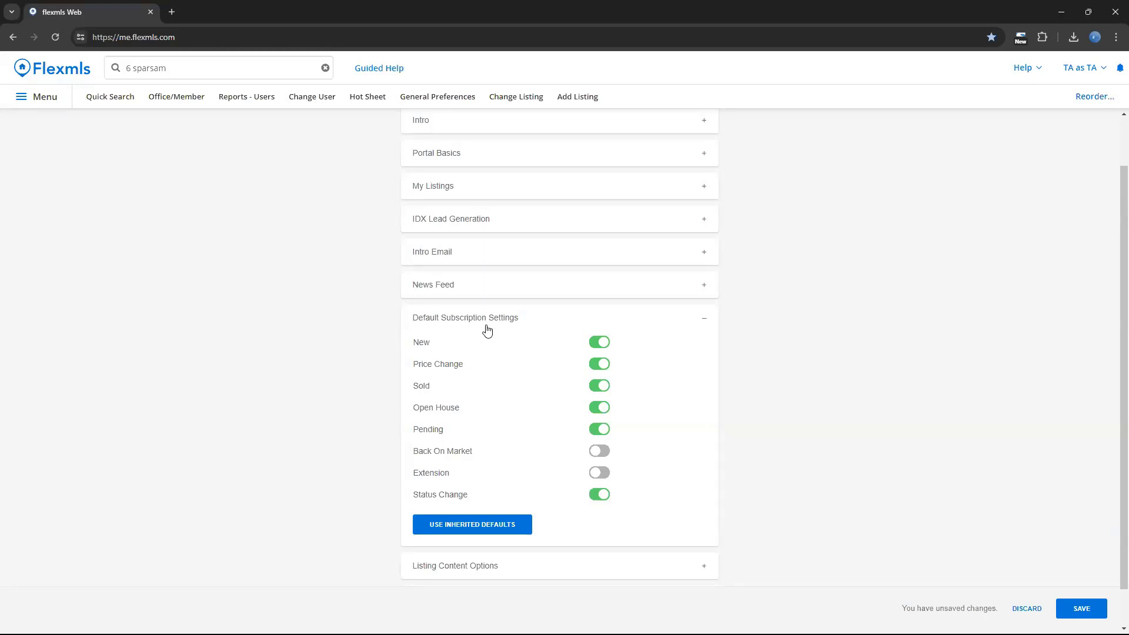
pyautogui.click(504, 530)
pyautogui.click(534, 319)
# In Listing Content Options, try toggling the Documents, Tax Info and Open Houses content shown to portal customers.
pyautogui.click(502, 410)
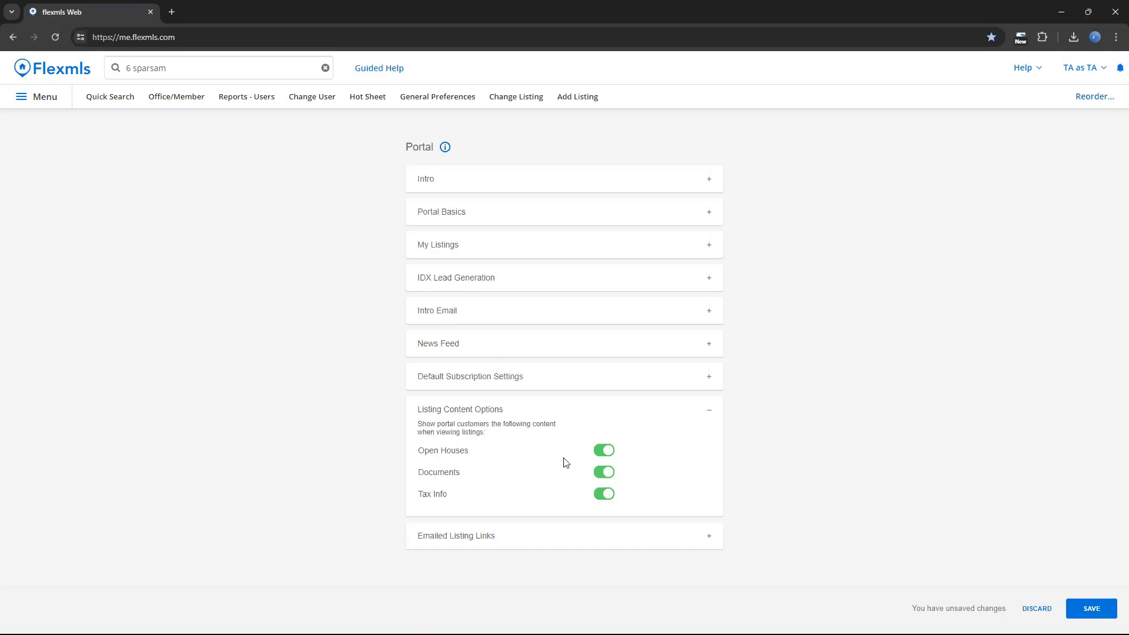
pyautogui.click(612, 477)
pyautogui.click(612, 477)
pyautogui.click(609, 495)
pyautogui.click(608, 454)
pyautogui.click(608, 494)
pyautogui.click(622, 420)
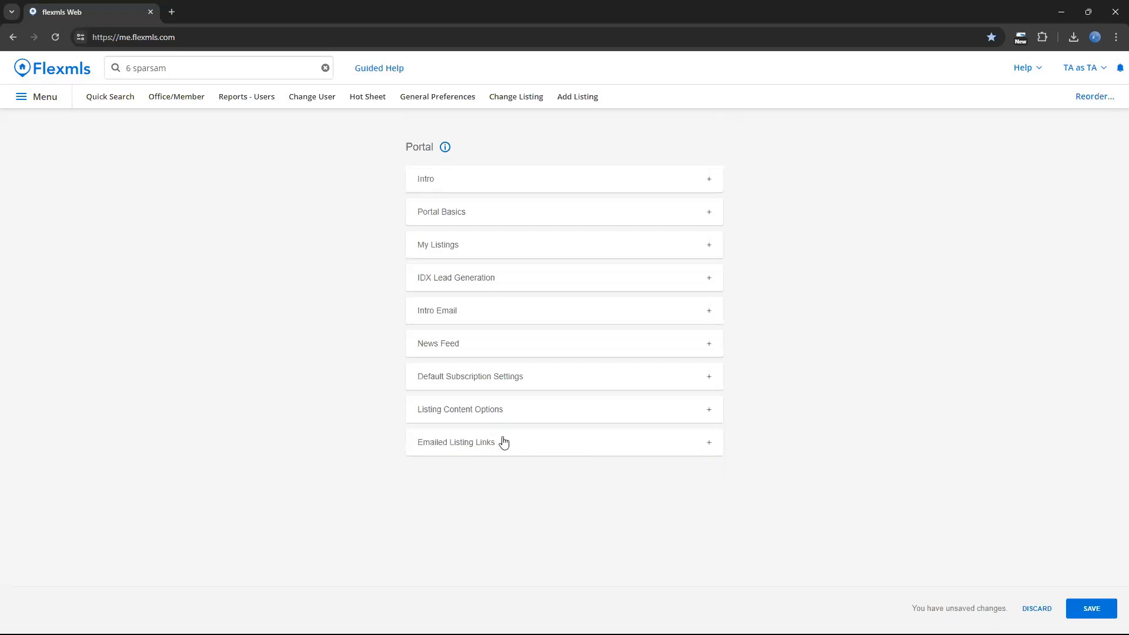
# Review the choices for what emailed listing links show, keeping MLS Default (Show News Feed).
pyautogui.click(502, 442)
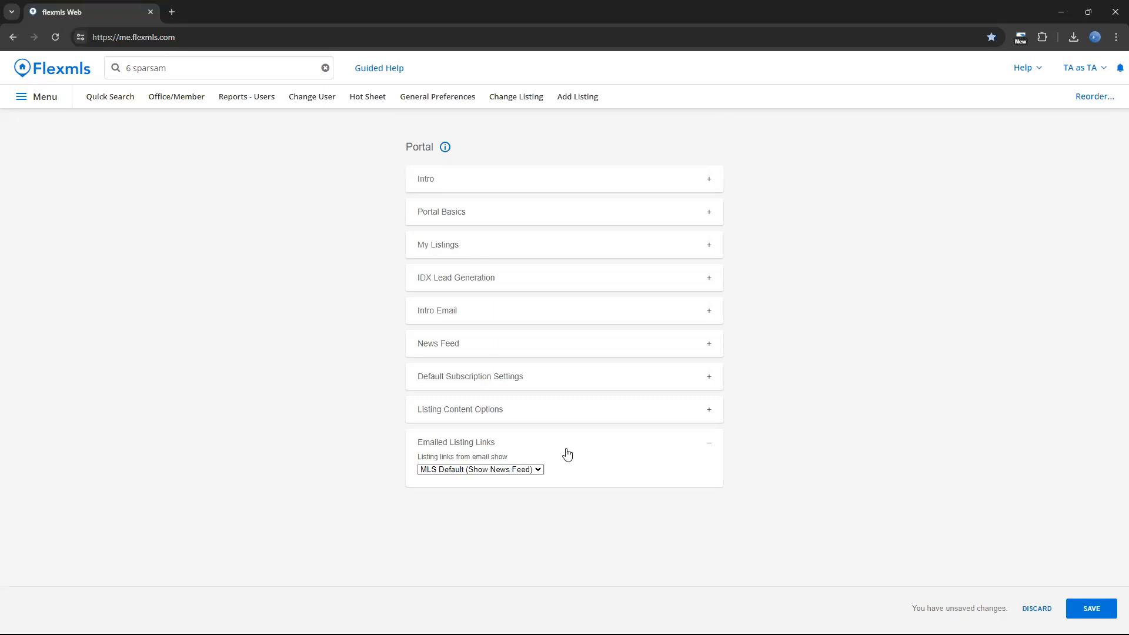
pyautogui.click(526, 470)
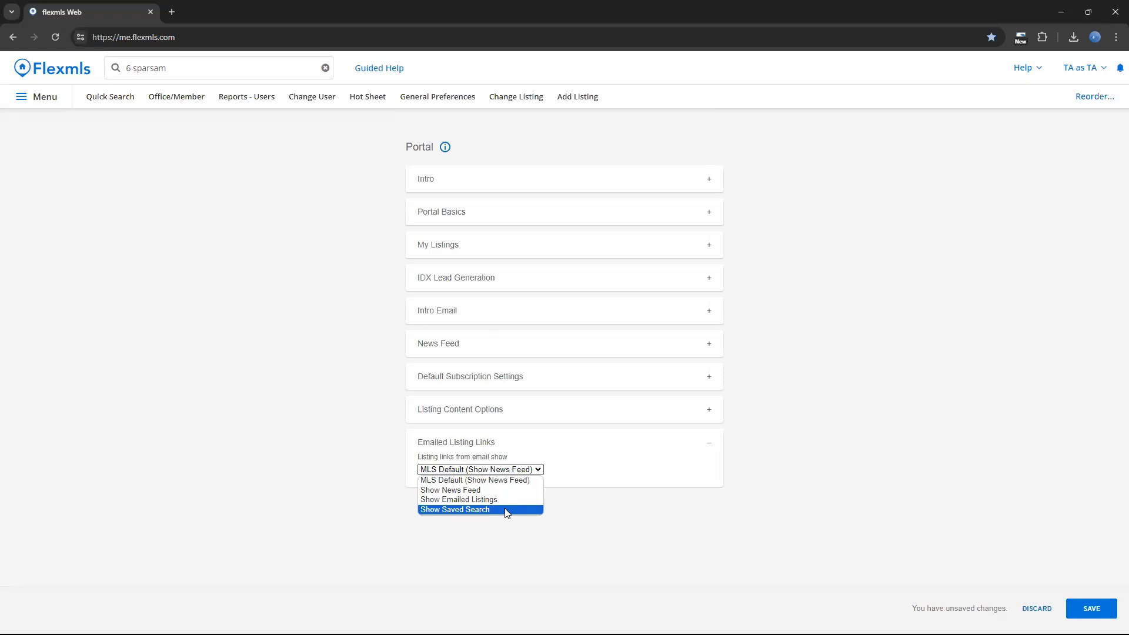
pyautogui.click(495, 480)
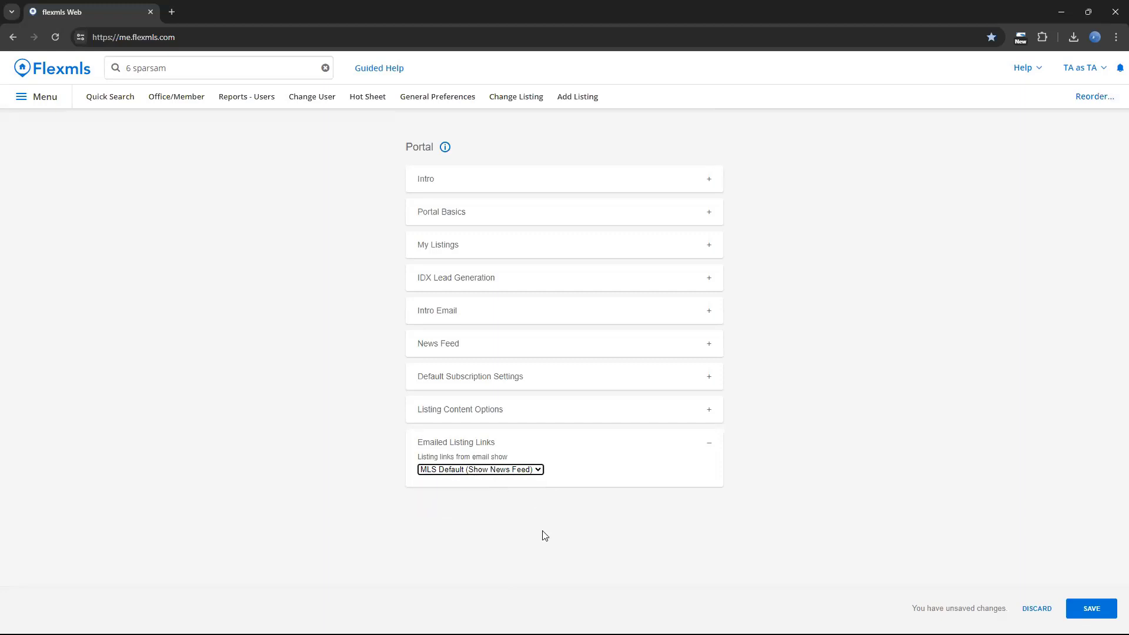
pyautogui.click(537, 470)
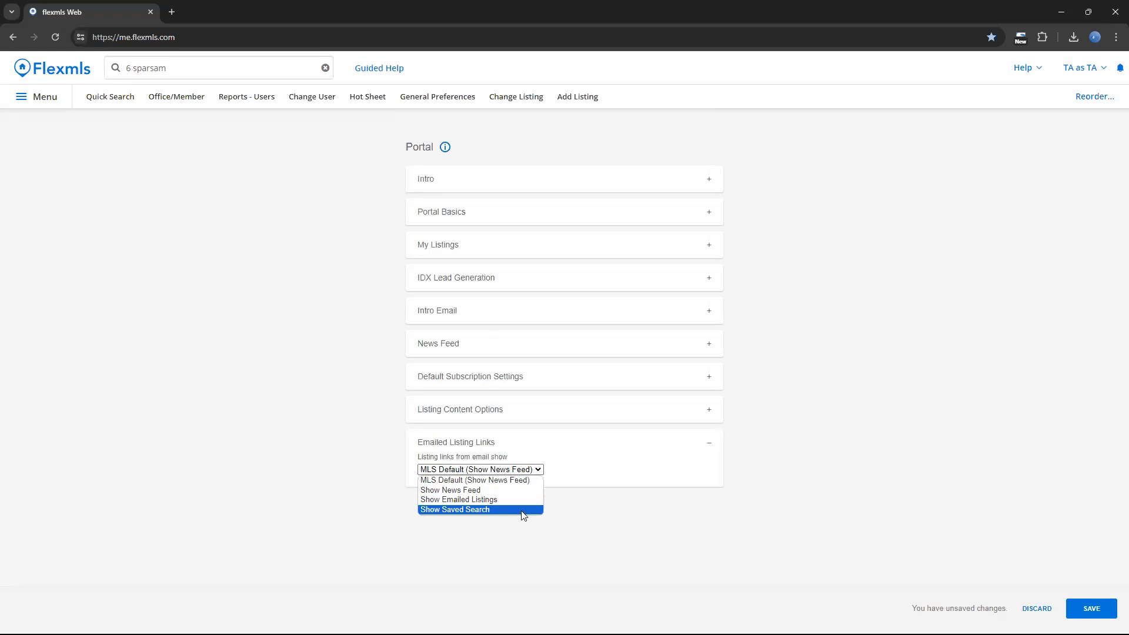
pyautogui.click(534, 540)
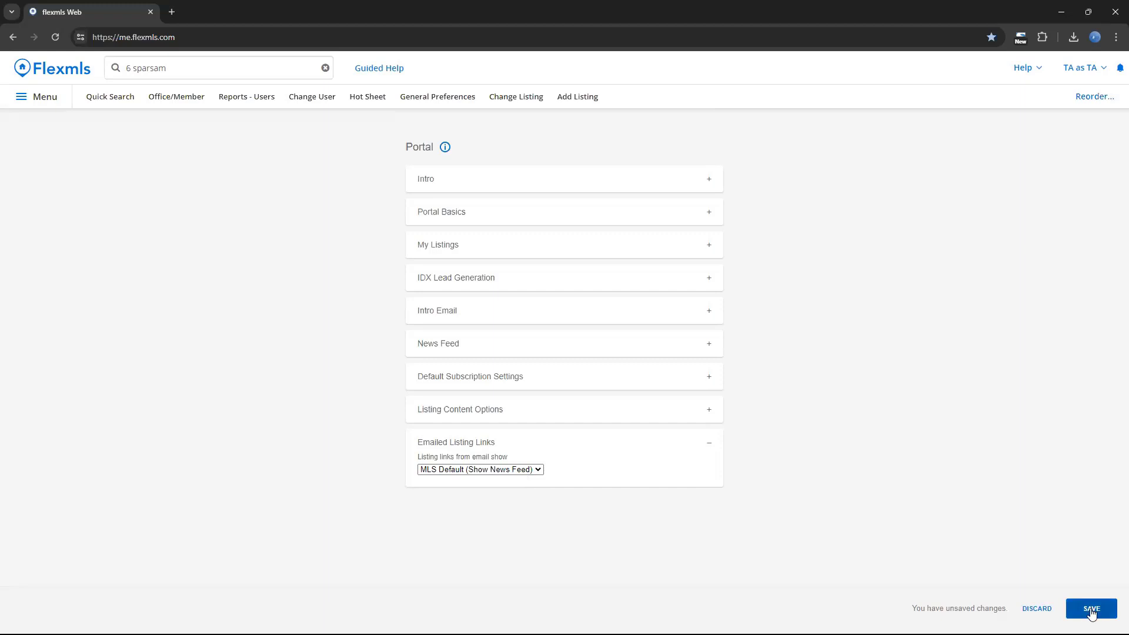
# Return to the dashboard, leaving the Portal Preferences without saving the changes.
pyautogui.click(70, 70)
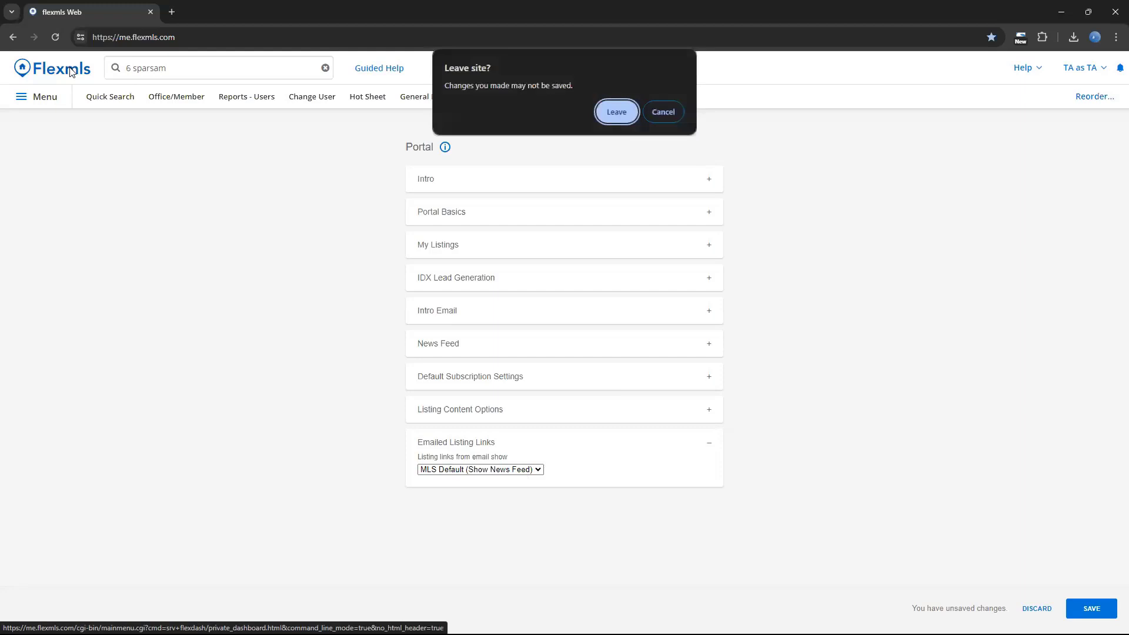
pyautogui.click(614, 118)
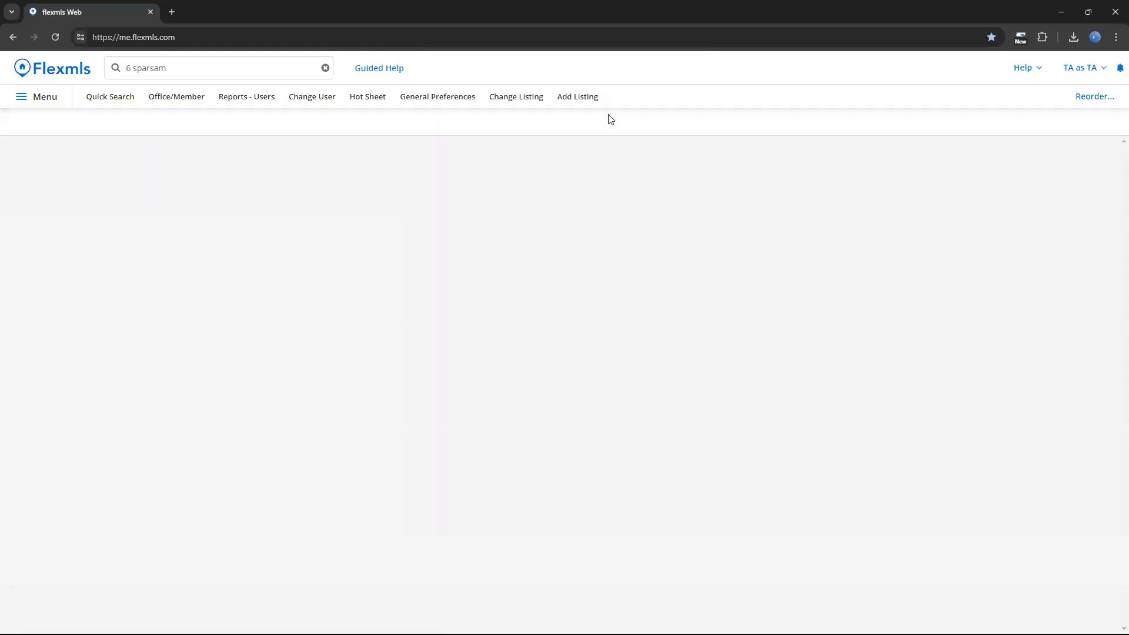